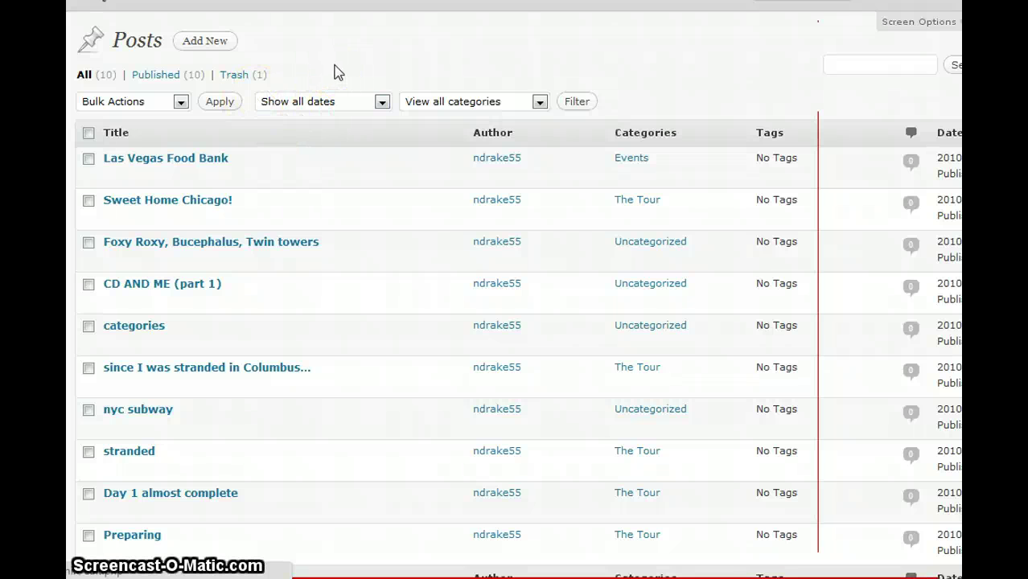
# - Create a new post titled "test post" with the body text "some info."
pyautogui.click(204, 40)
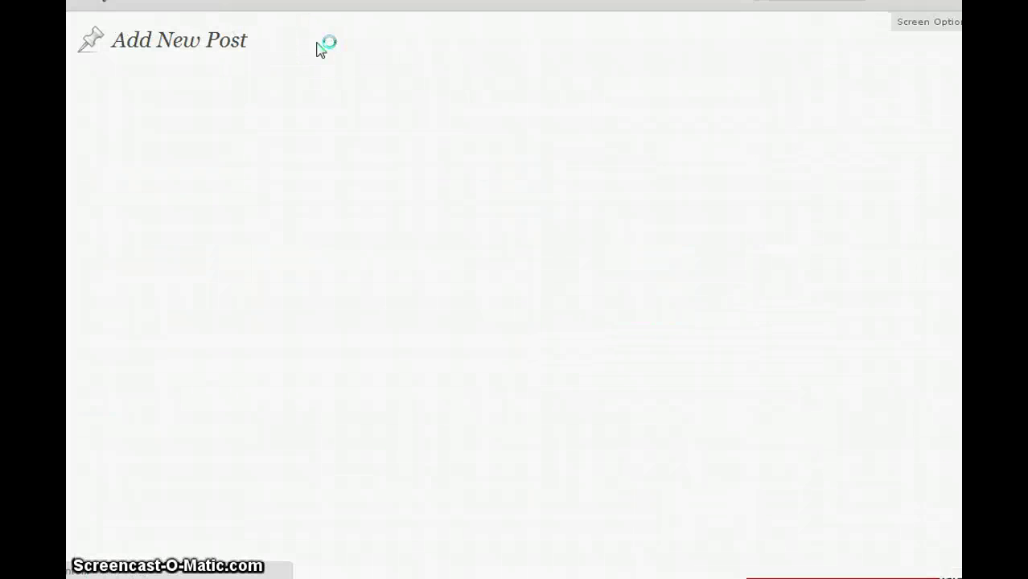
pyautogui.click(147, 81)
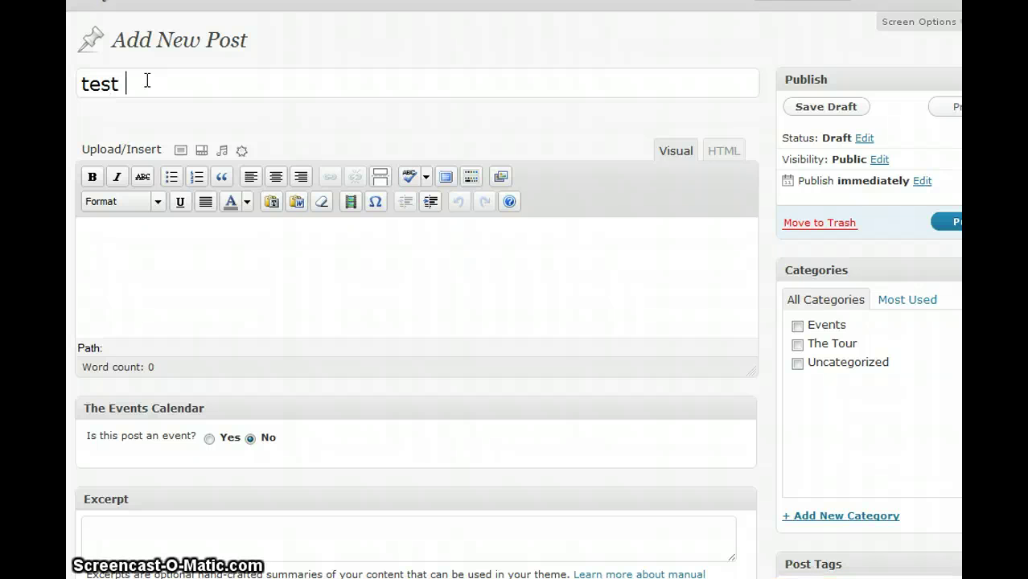
pyautogui.click(83, 231)
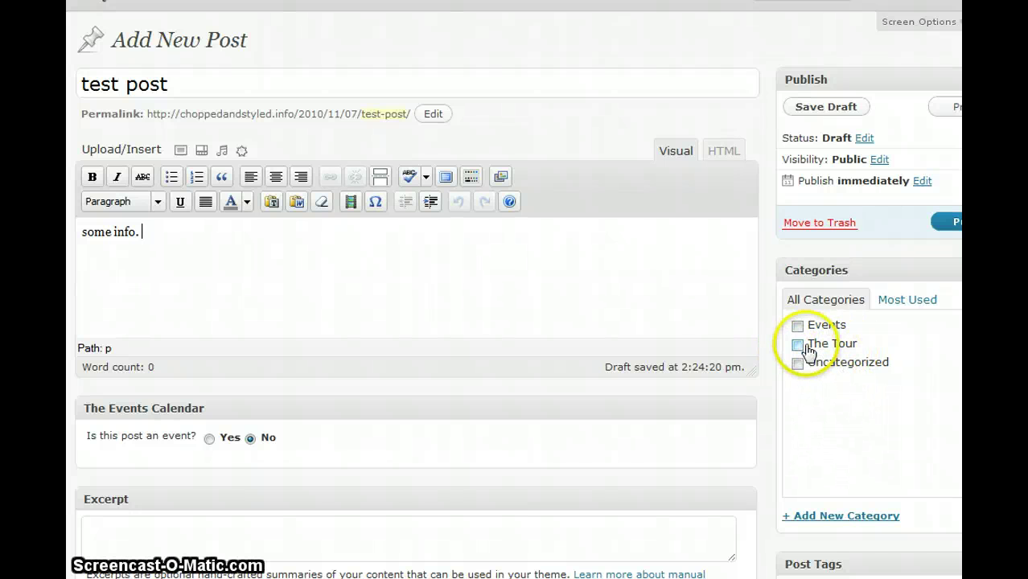
# - Assign the post to The Tour category and publish it
pyautogui.click(818, 517)
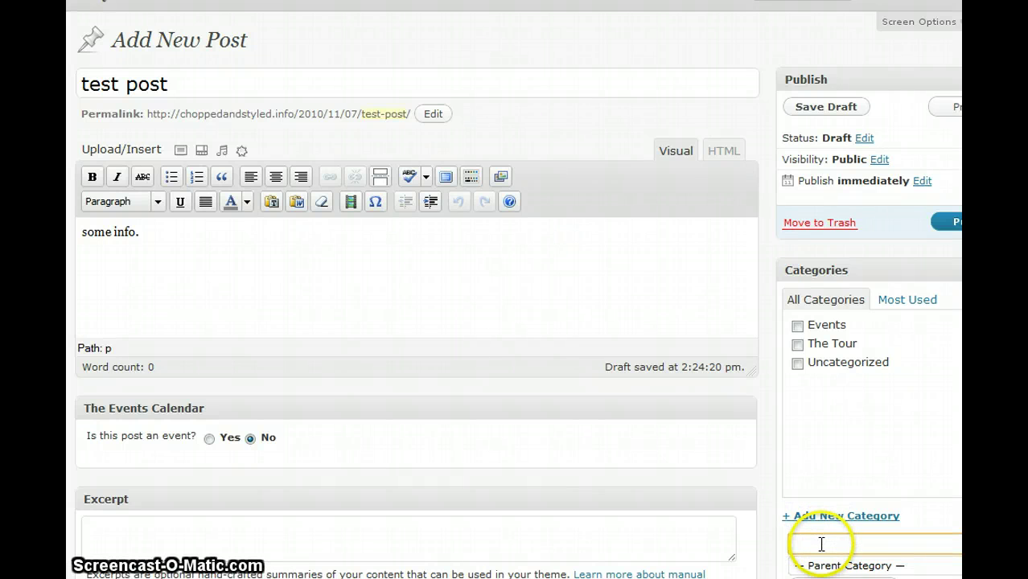
pyautogui.click(822, 545)
pyautogui.scroll(-3, 837, 338)
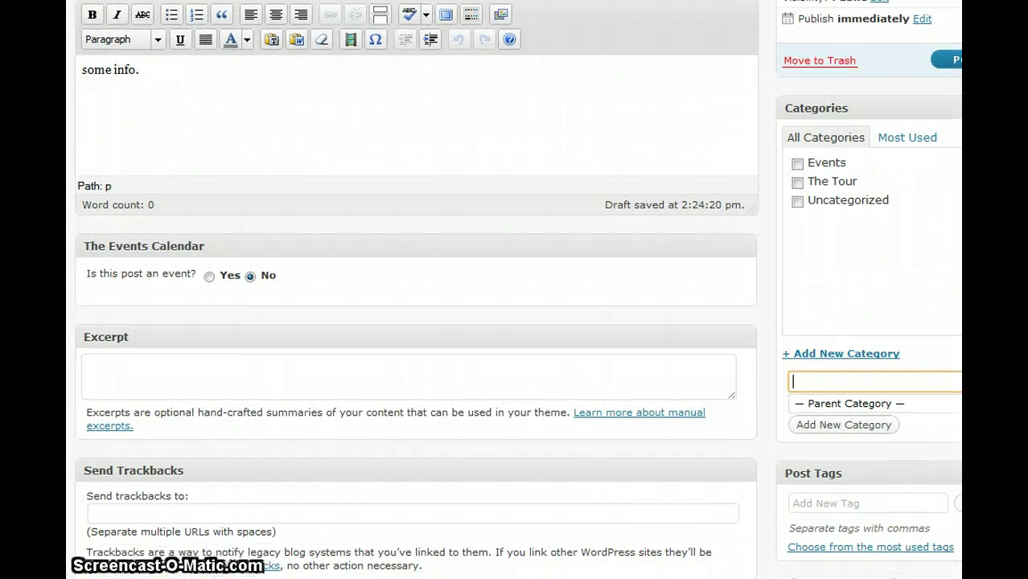
pyautogui.click(797, 183)
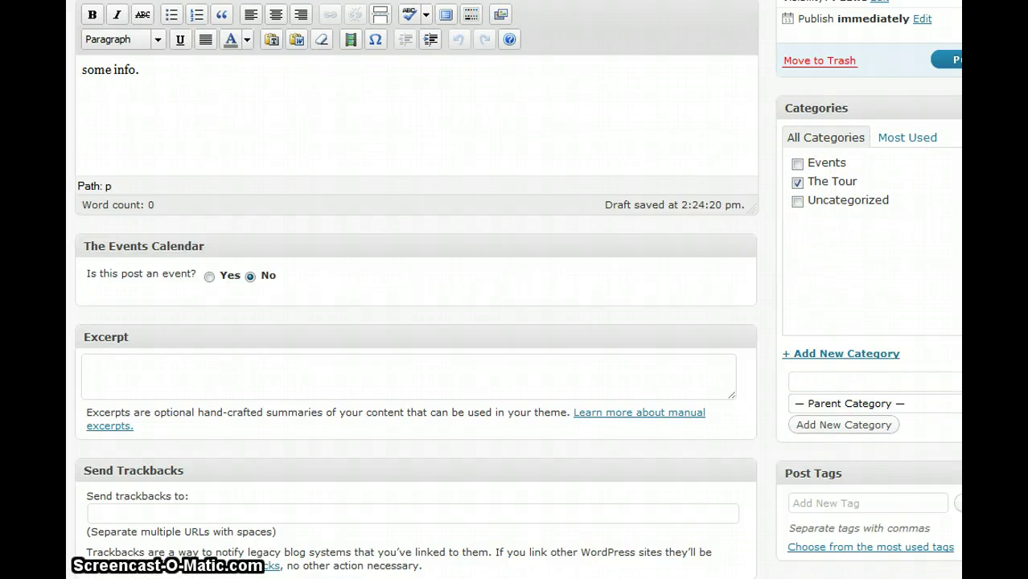
pyautogui.scroll(3, 893, 169)
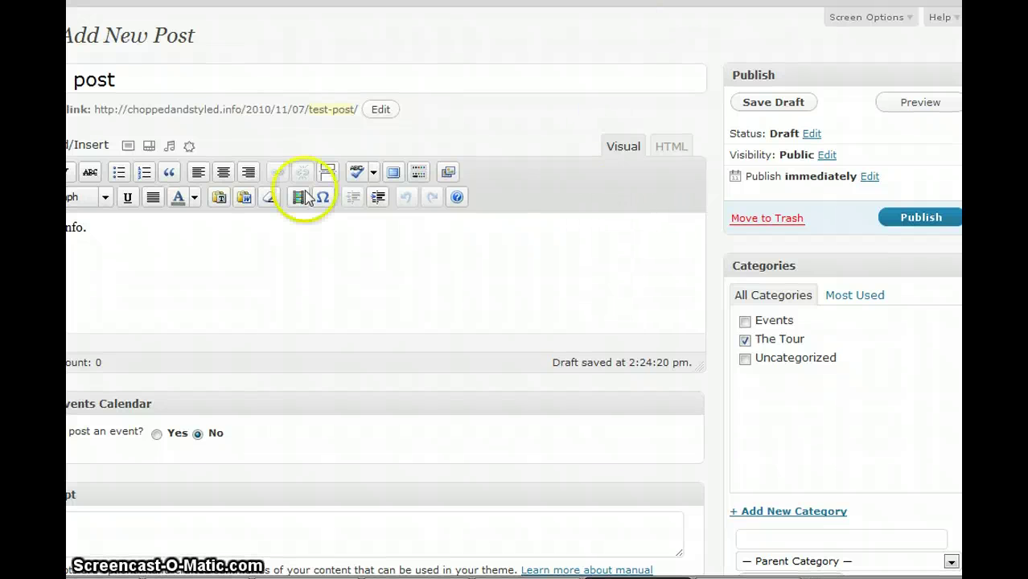
pyautogui.click(931, 219)
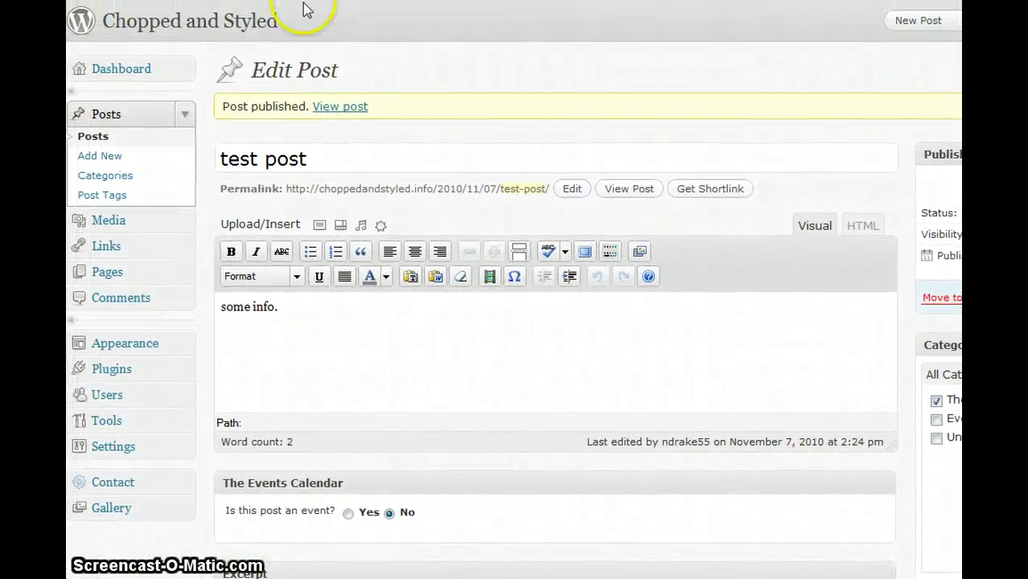
# - Open the website's Blog page and view the published test post on its own page, down to the reply form
pyautogui.click(489, 187)
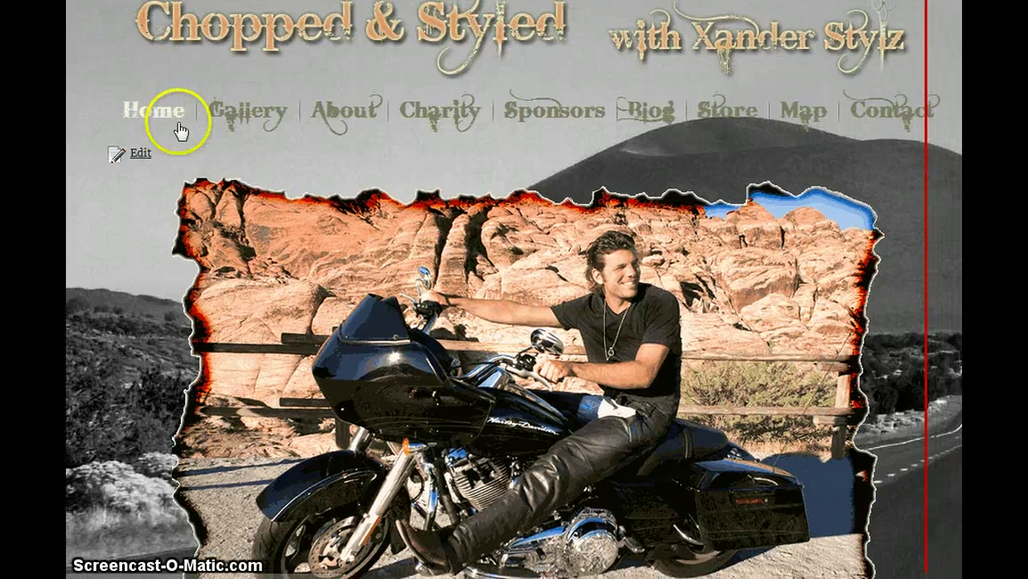
pyautogui.click(659, 134)
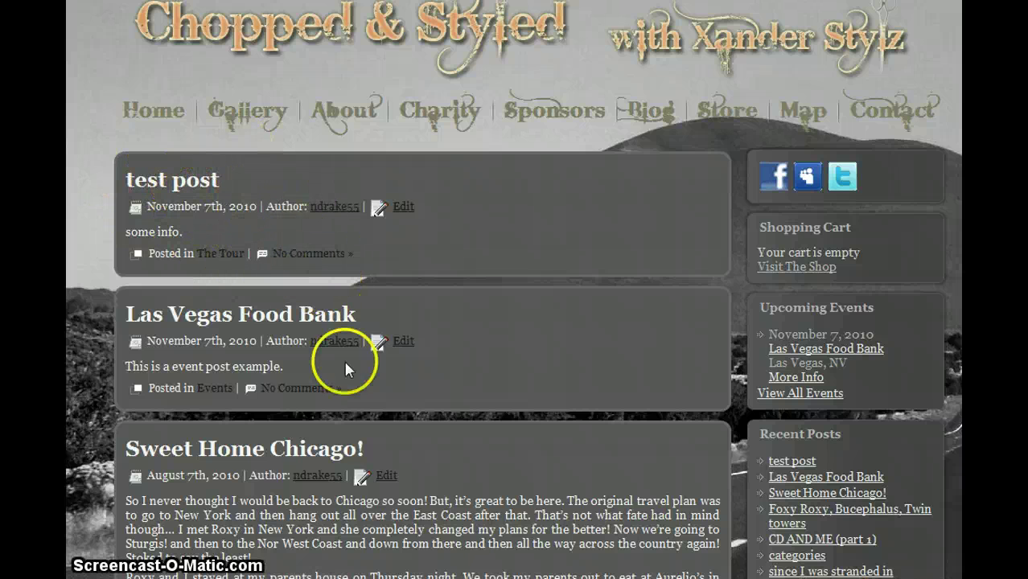
pyautogui.click(142, 172)
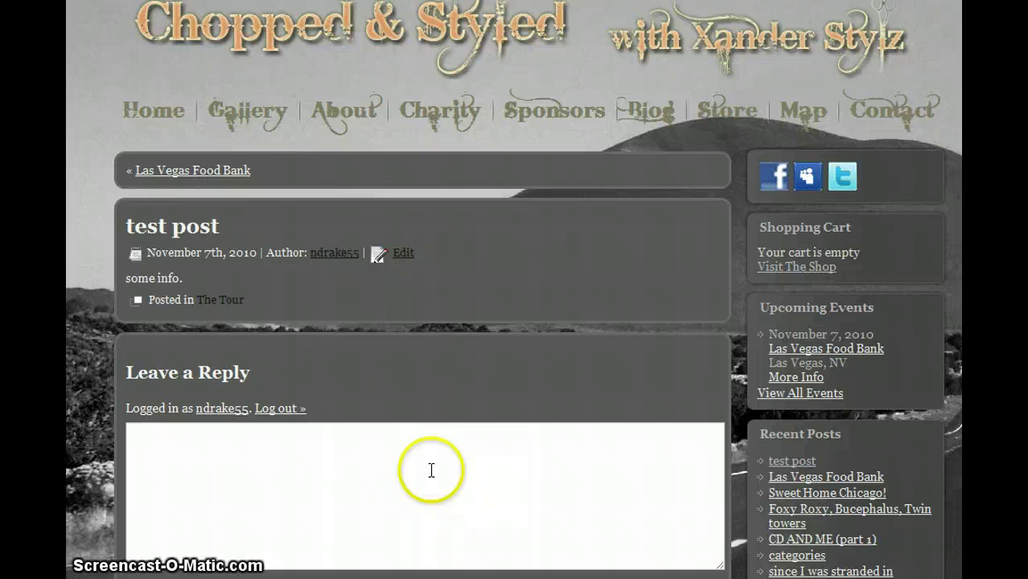
pyautogui.scroll(-3, 515, 321)
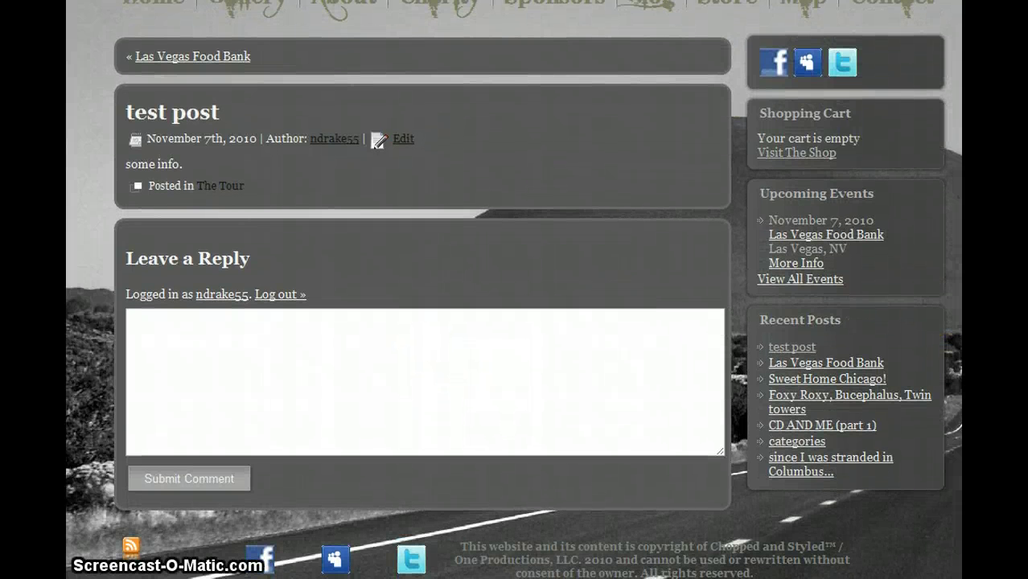
pyautogui.scroll(3, 515, 322)
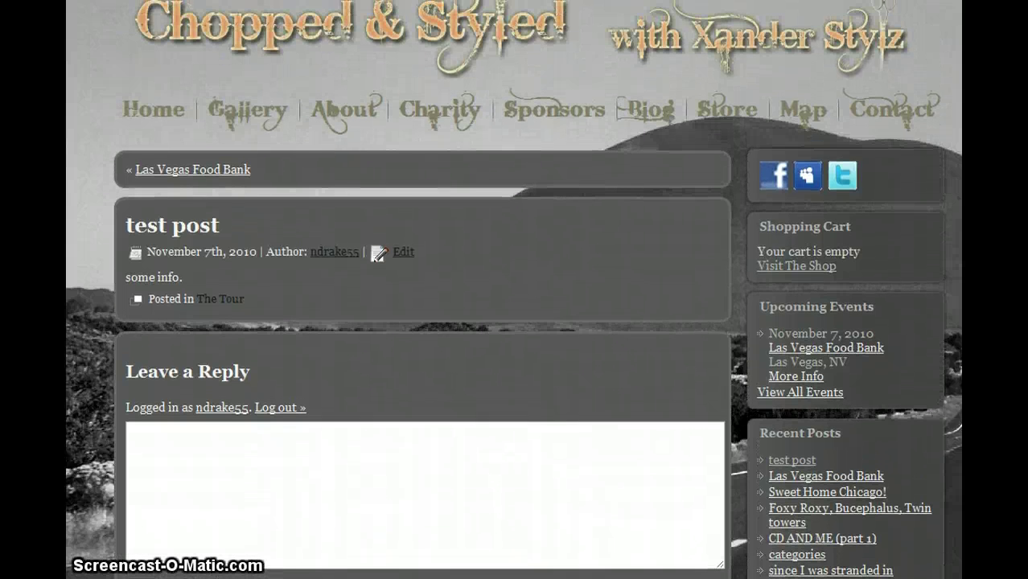
# - Open the test post for editing and place the cursor in its body text
pyautogui.click(411, 256)
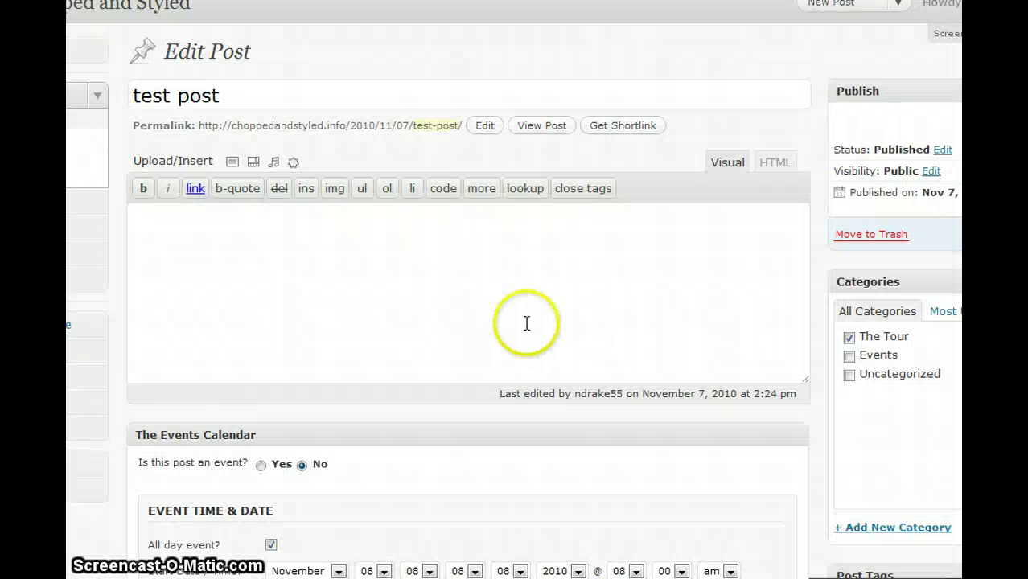
pyautogui.click(228, 265)
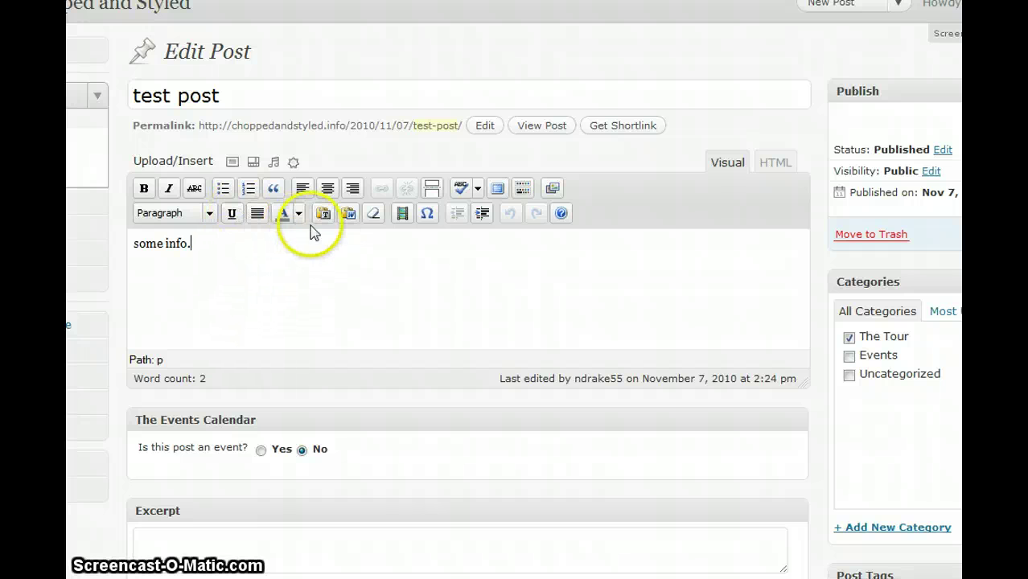
pyautogui.click(233, 163)
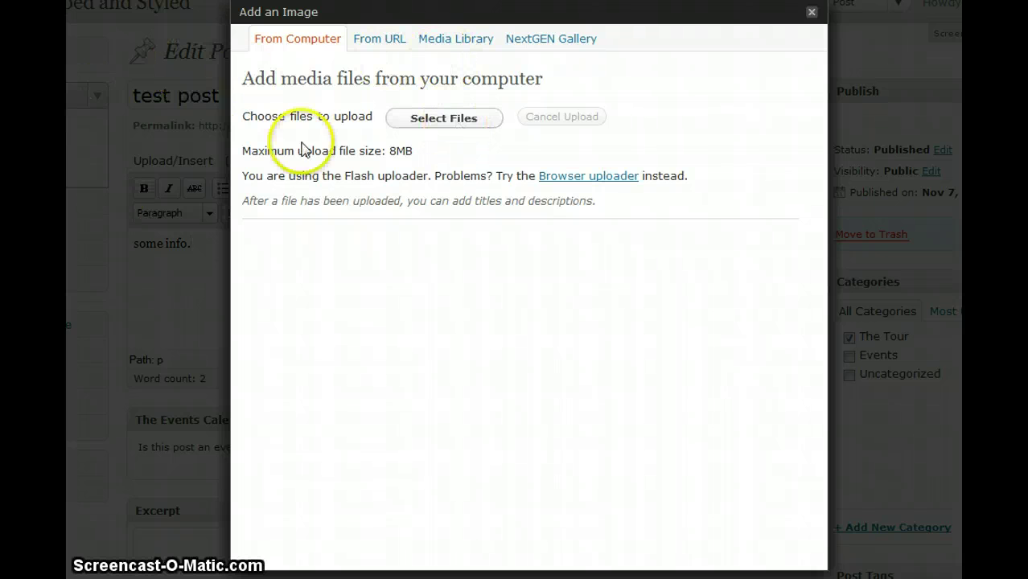
pyautogui.click(813, 14)
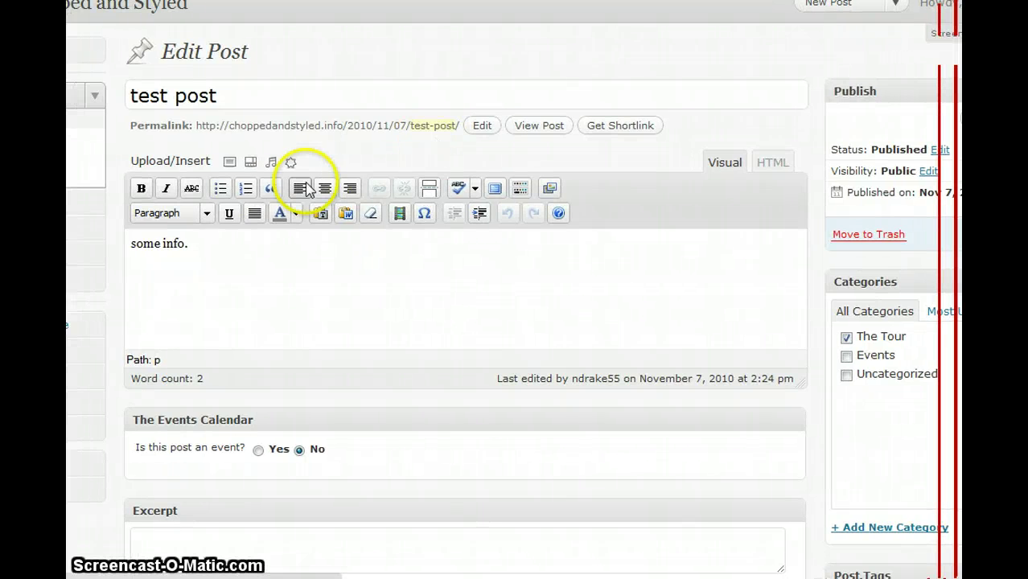
# - Start adding an image to the post and list the pictures of the BLOG gallery from NextGEN Gallery
pyautogui.click(230, 162)
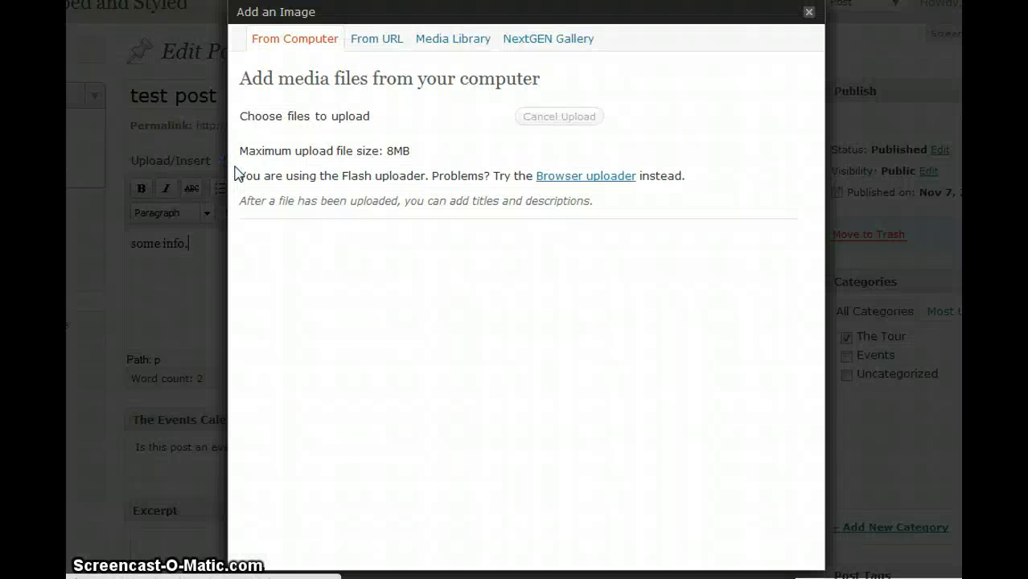
pyautogui.click(560, 46)
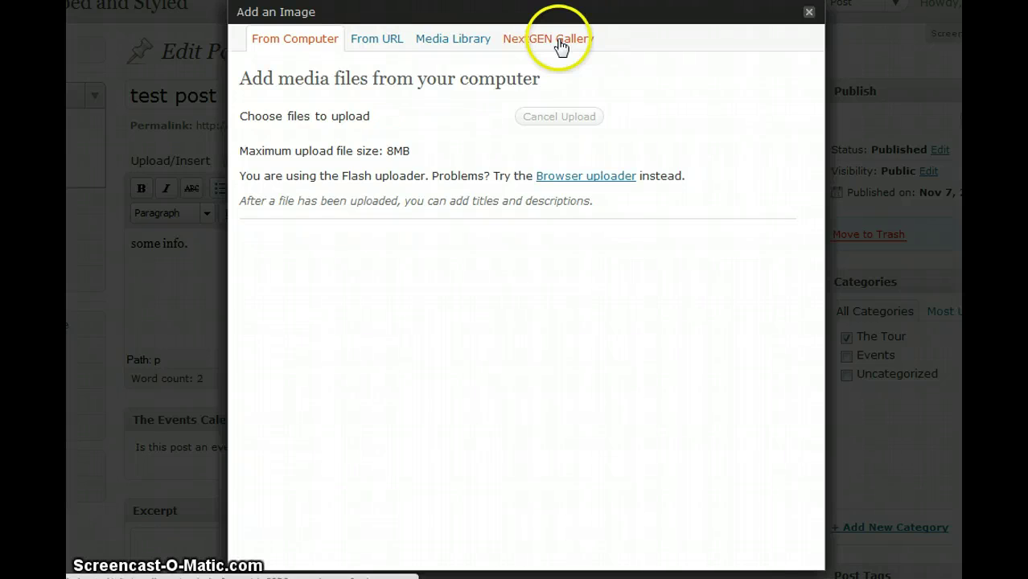
pyautogui.click(337, 76)
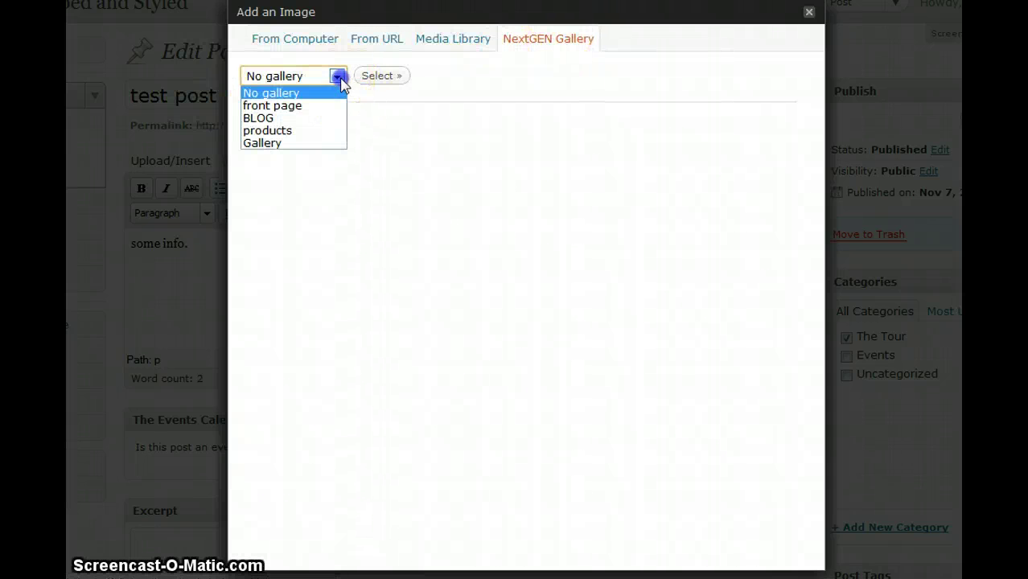
pyautogui.click(306, 118)
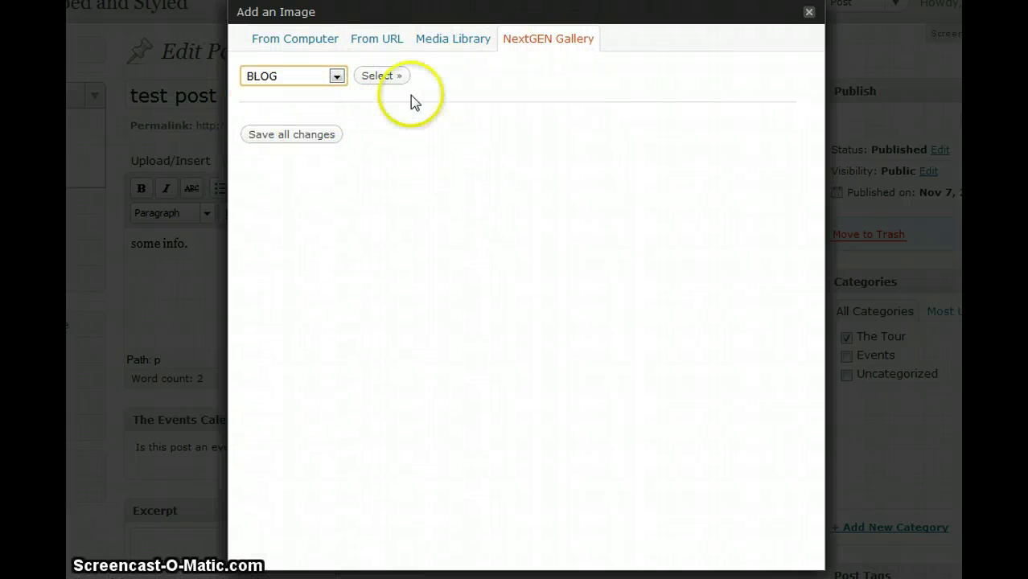
pyautogui.click(383, 75)
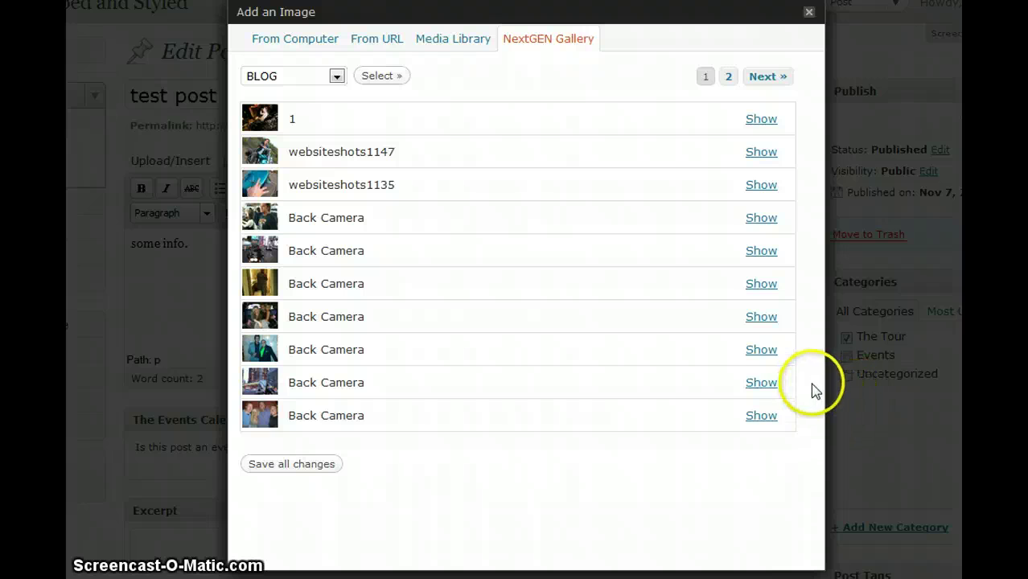
# - Insert the gallery image 065_0.jpg, described as Rebirth of the Twin Towers, into the post at full size
pyautogui.click(761, 382)
pyautogui.scroll(-3, 649, 363)
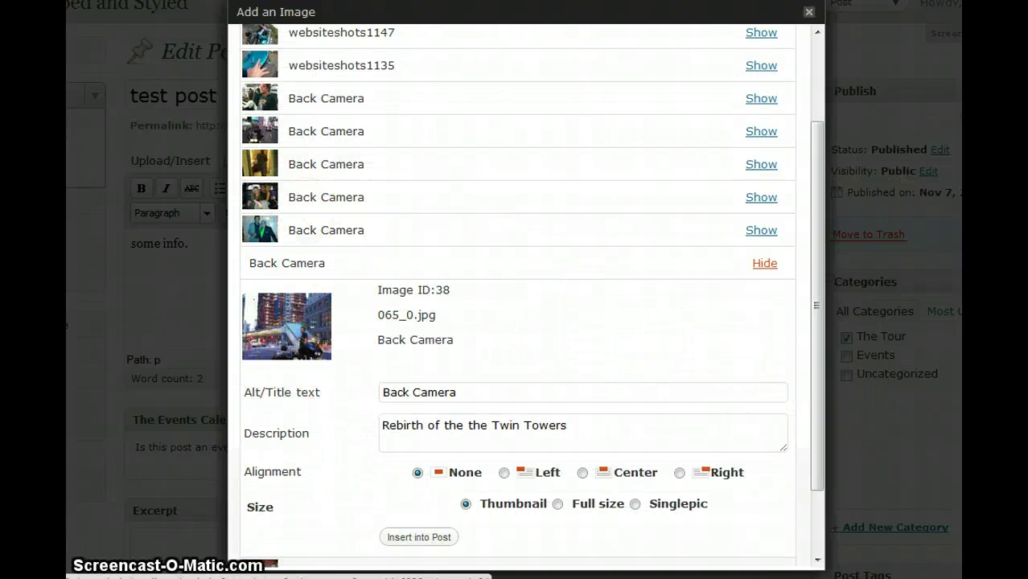
pyautogui.scroll(-5, 894, 322)
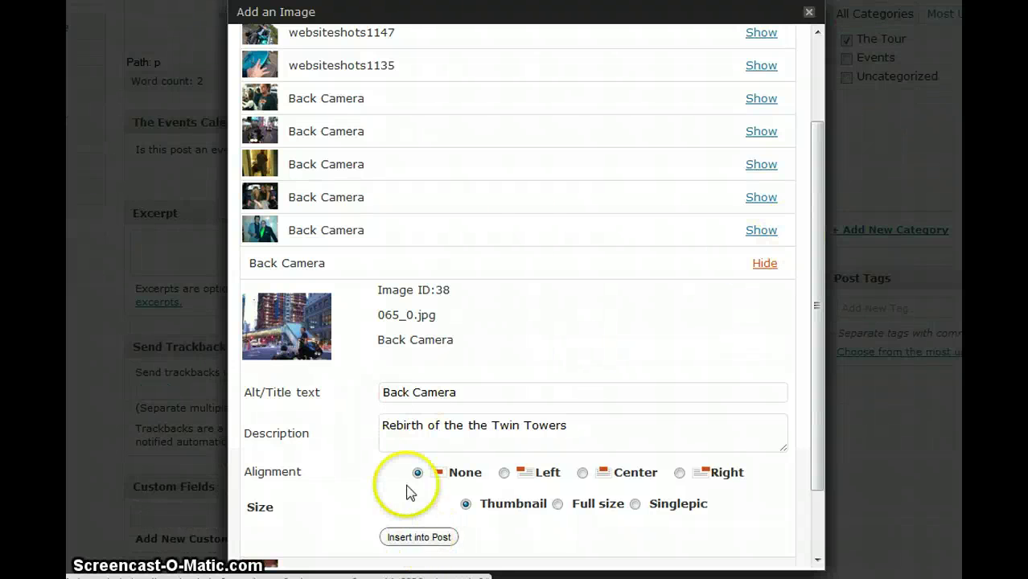
pyautogui.click(558, 505)
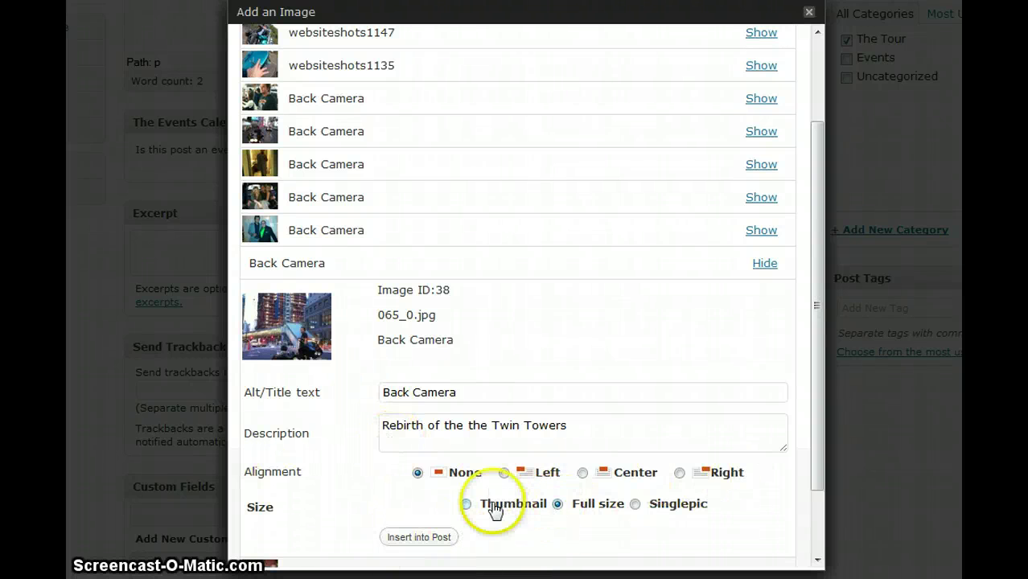
pyautogui.click(409, 538)
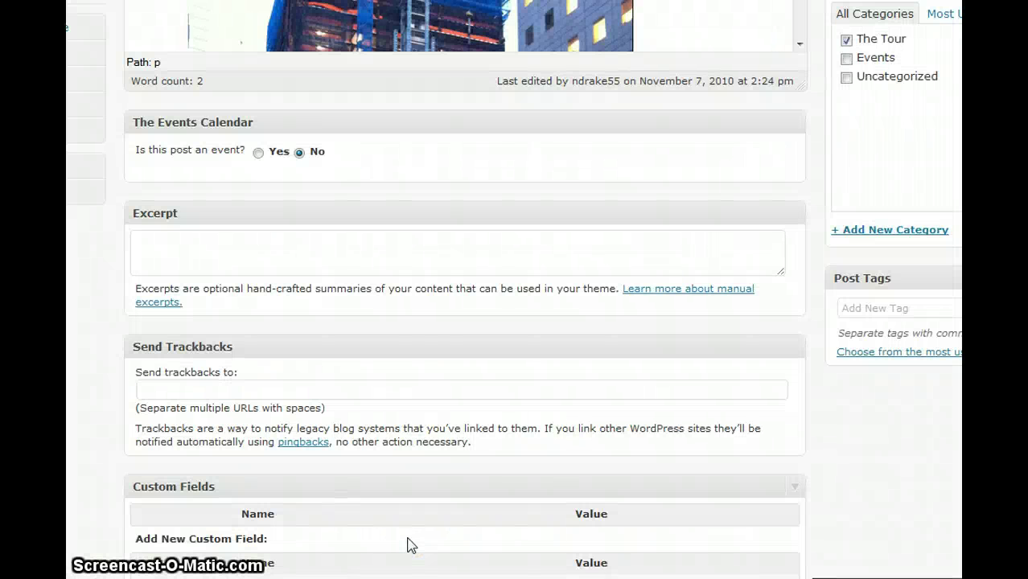
# - Enlarge the height of the post's content editing area
pyautogui.click(885, 298)
pyautogui.scroll(4, 465, 314)
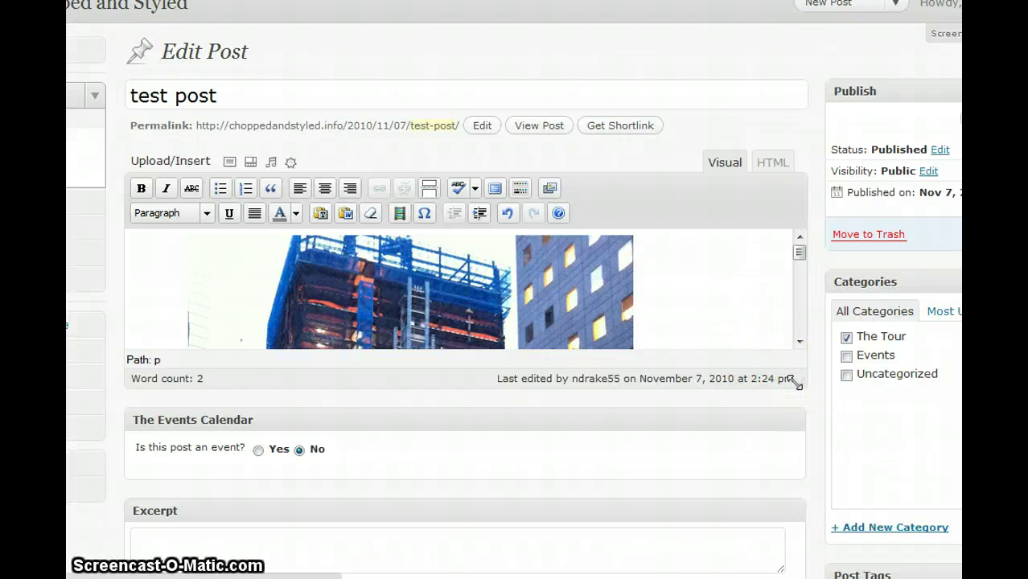
pyautogui.moveTo(795, 383); pyautogui.dragTo(785, 526)
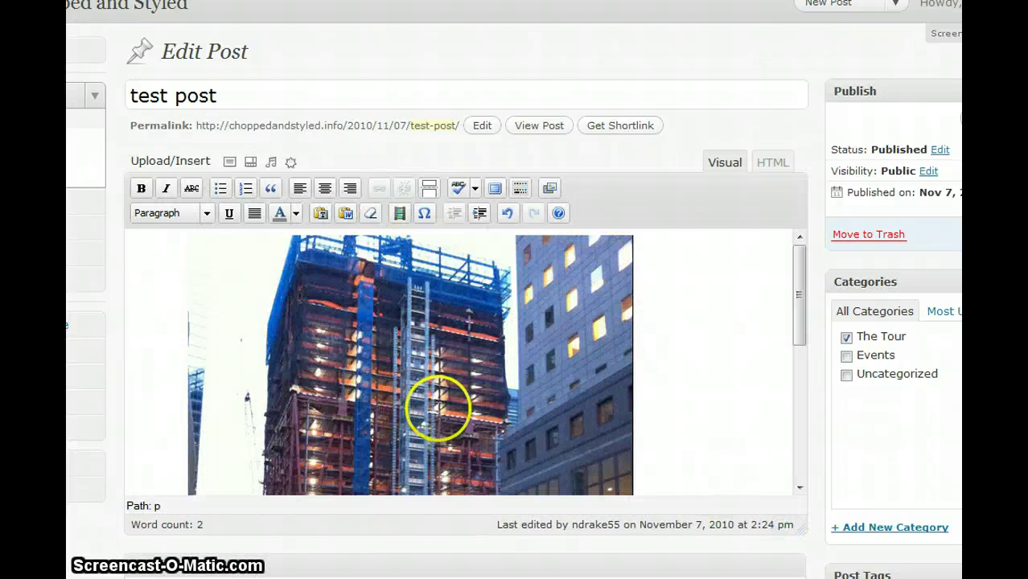
# - Scale the inserted image to 60% and align it to the right of the text
pyautogui.click(439, 409)
pyautogui.click(716, 338)
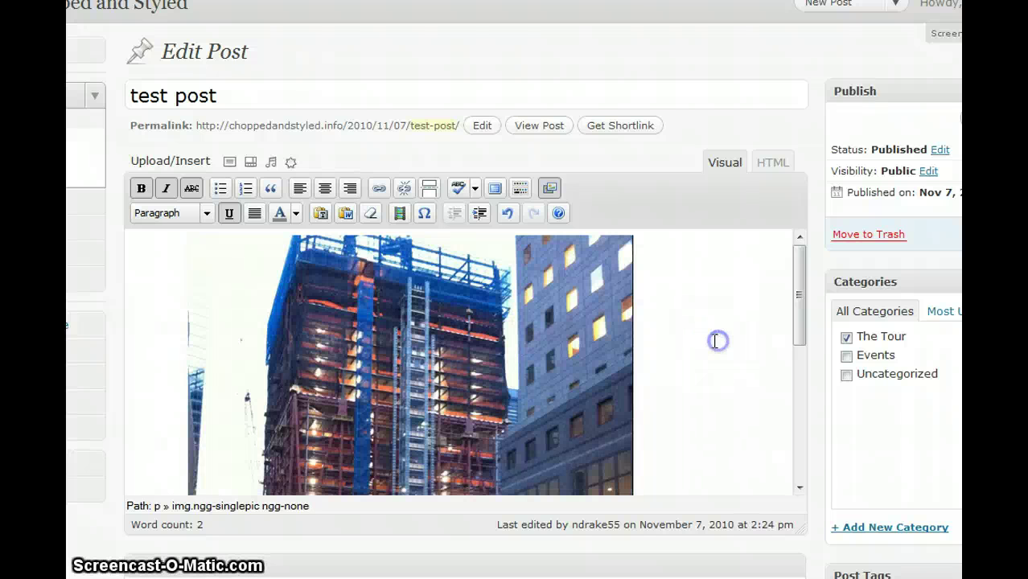
pyautogui.click(428, 360)
pyautogui.click(209, 259)
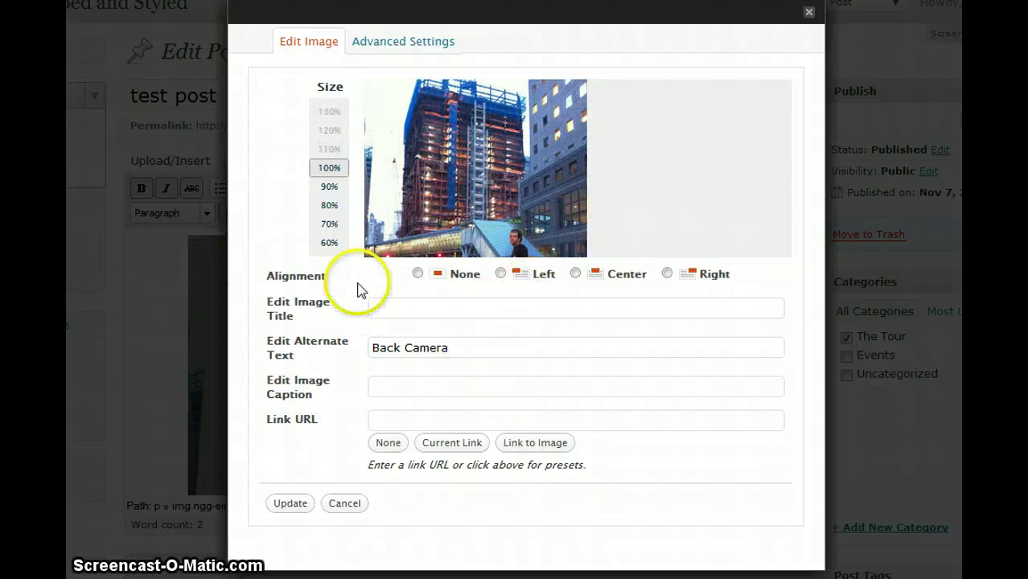
pyautogui.click(329, 244)
pyautogui.click(498, 300)
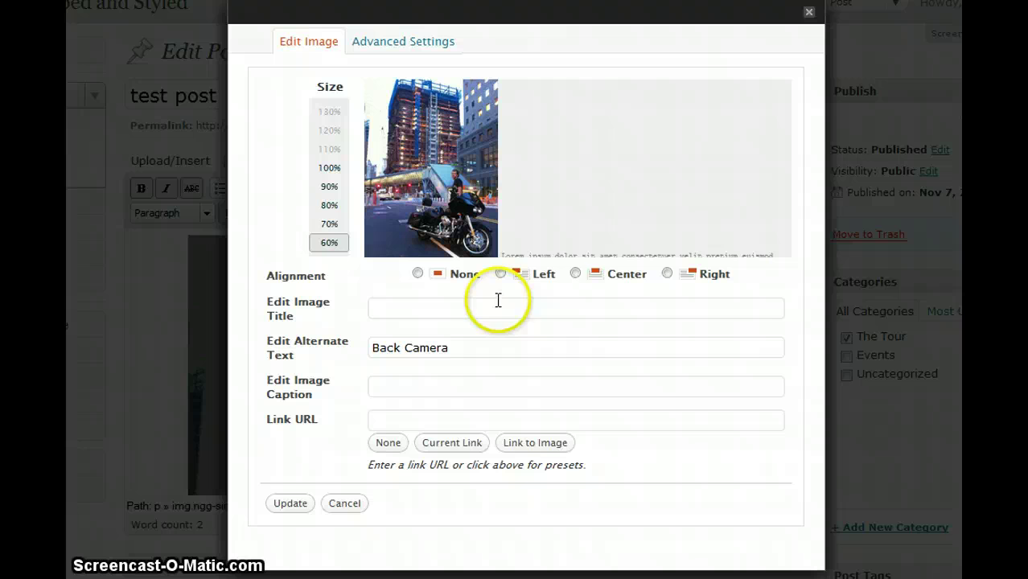
pyautogui.click(666, 274)
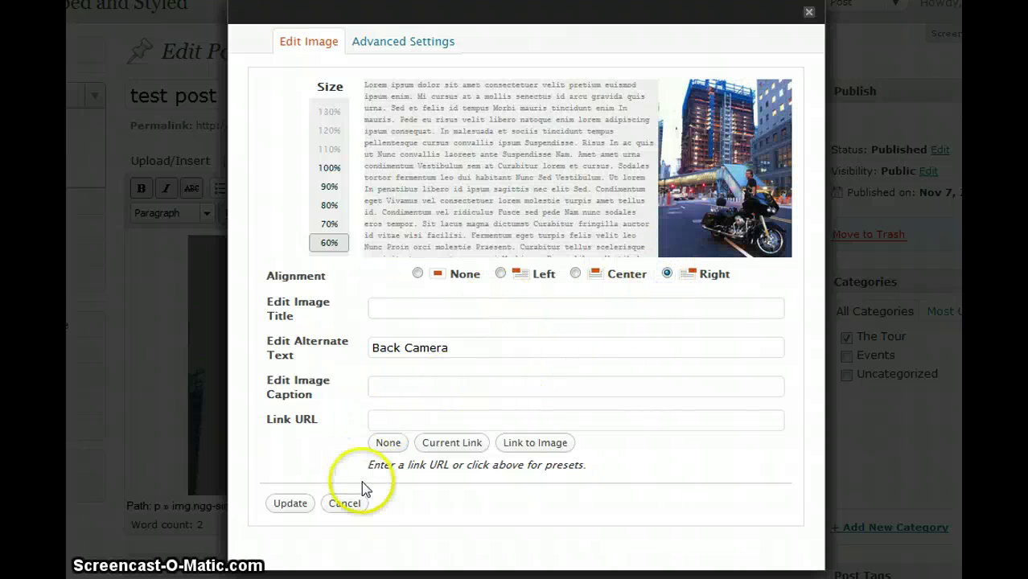
pyautogui.click(292, 505)
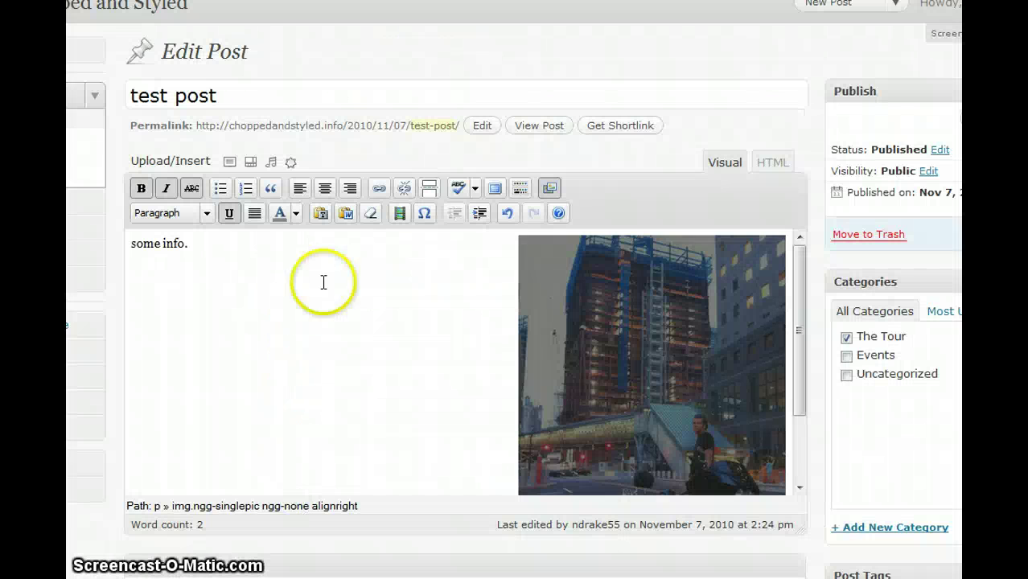
# - Update the published test post so it includes the resized, right-aligned image
pyautogui.click(340, 345)
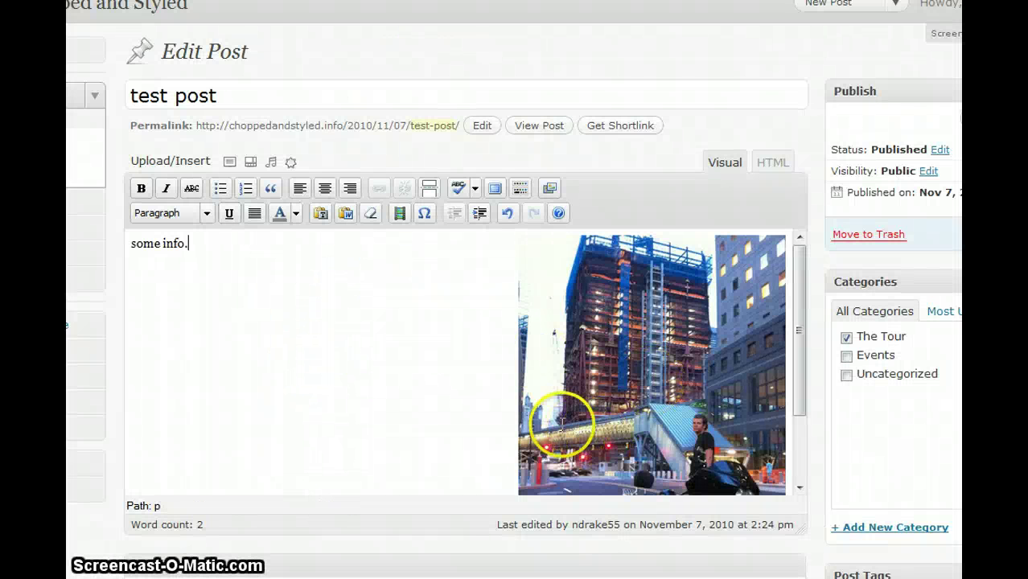
pyautogui.hotkey('ctrl', 'a')
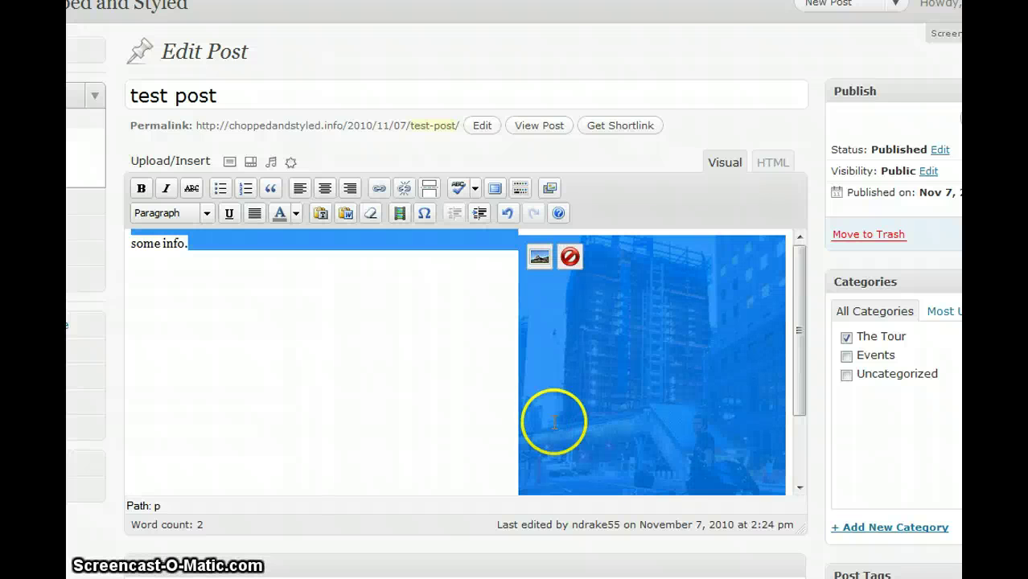
pyautogui.click(369, 395)
pyautogui.hotkey('ctrl', 'a')
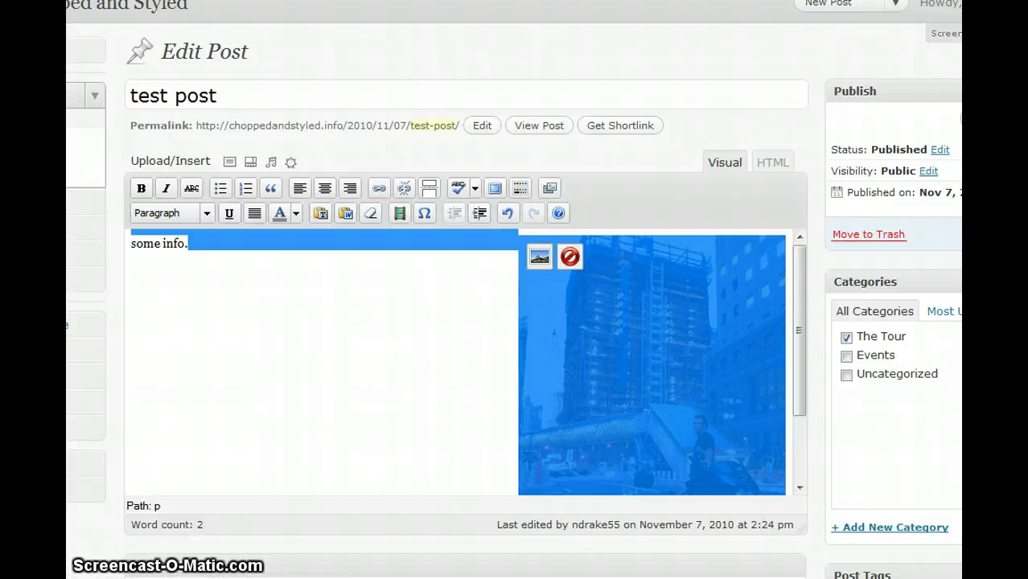
pyautogui.click(1021, 234)
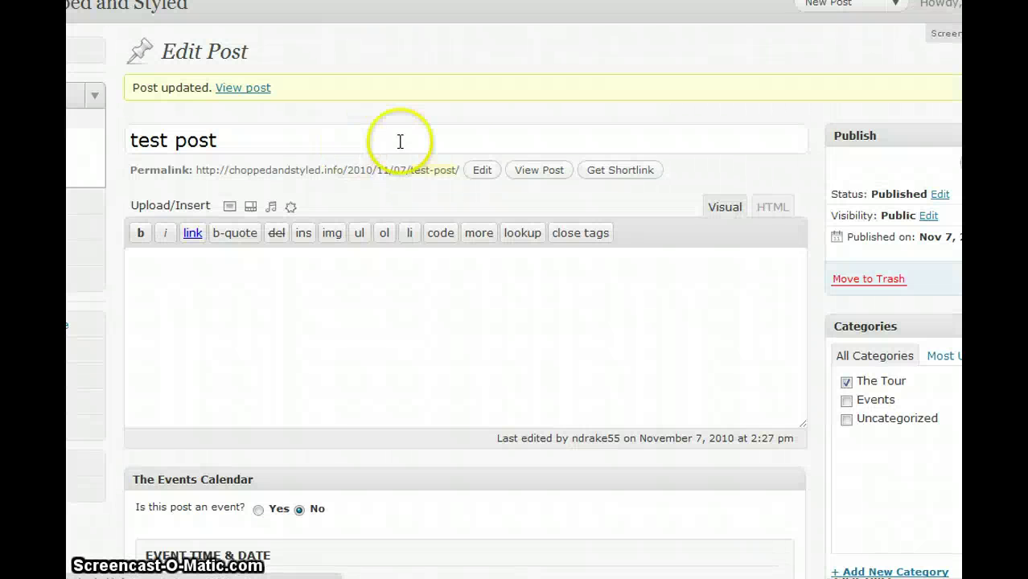
# - View the published test post on the site and examine how the image sits beside the text
pyautogui.tripleClick(399, 142)
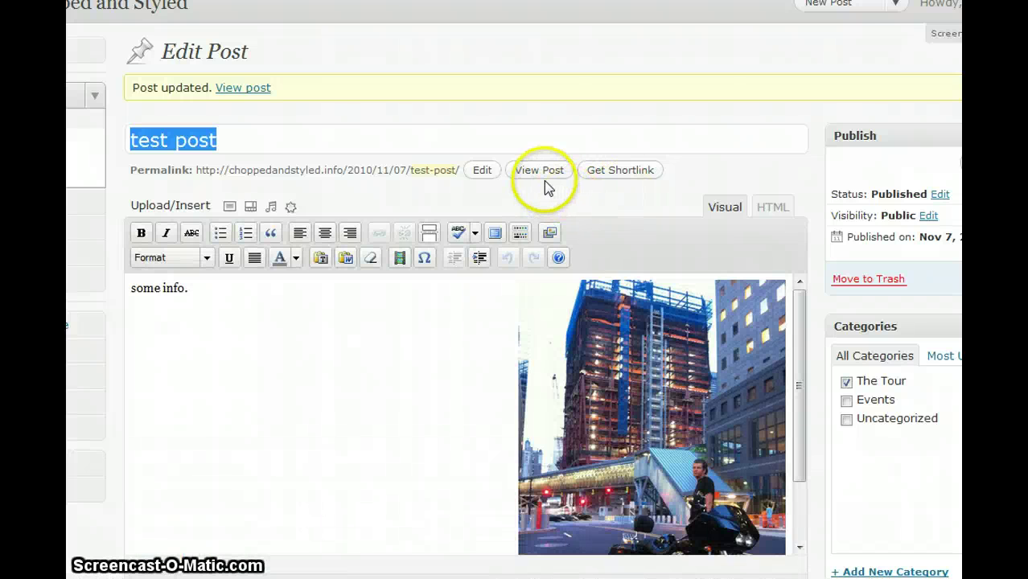
pyautogui.click(544, 182)
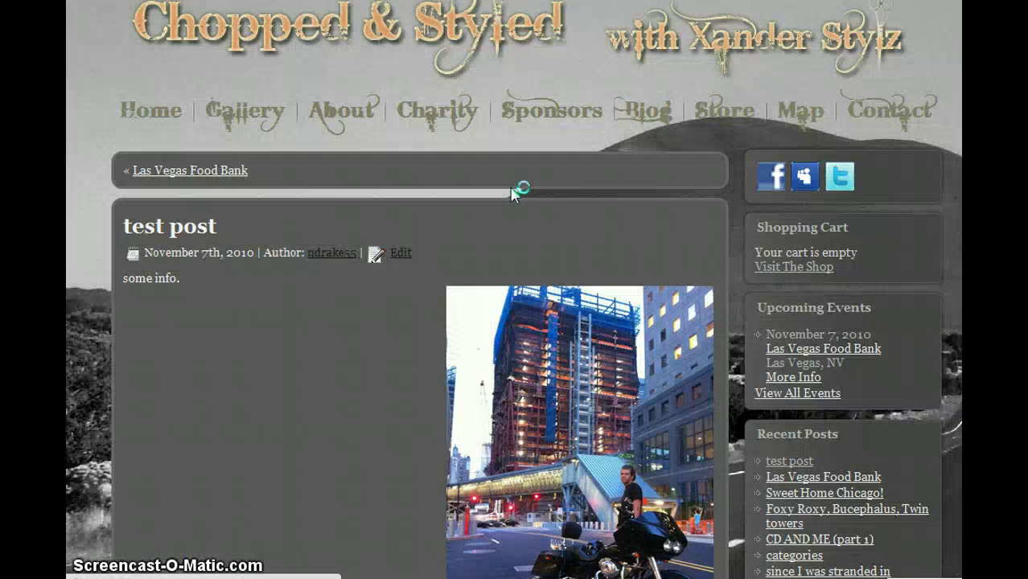
pyautogui.scroll(-4, 515, 322)
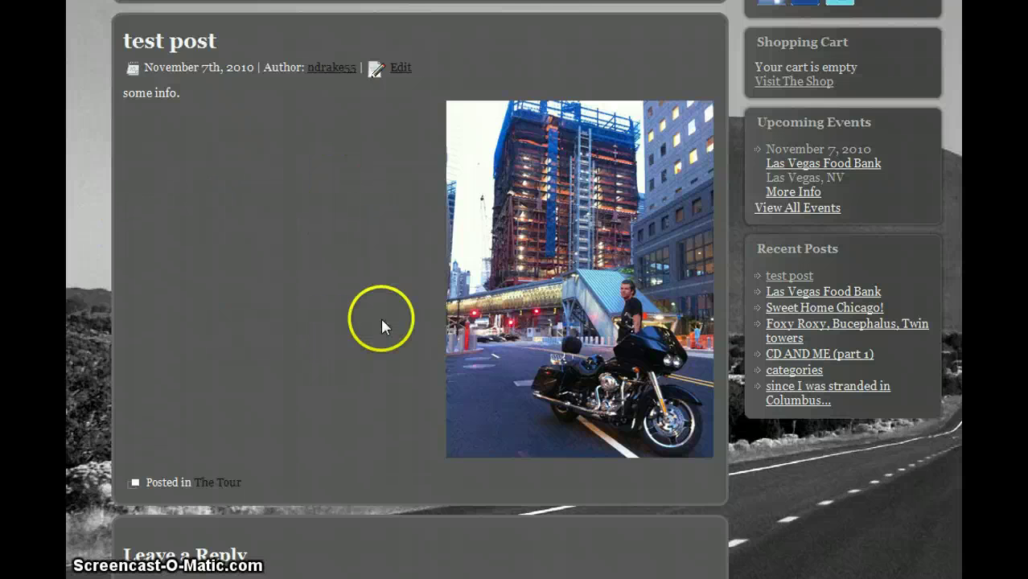
pyautogui.scroll(4, 515, 322)
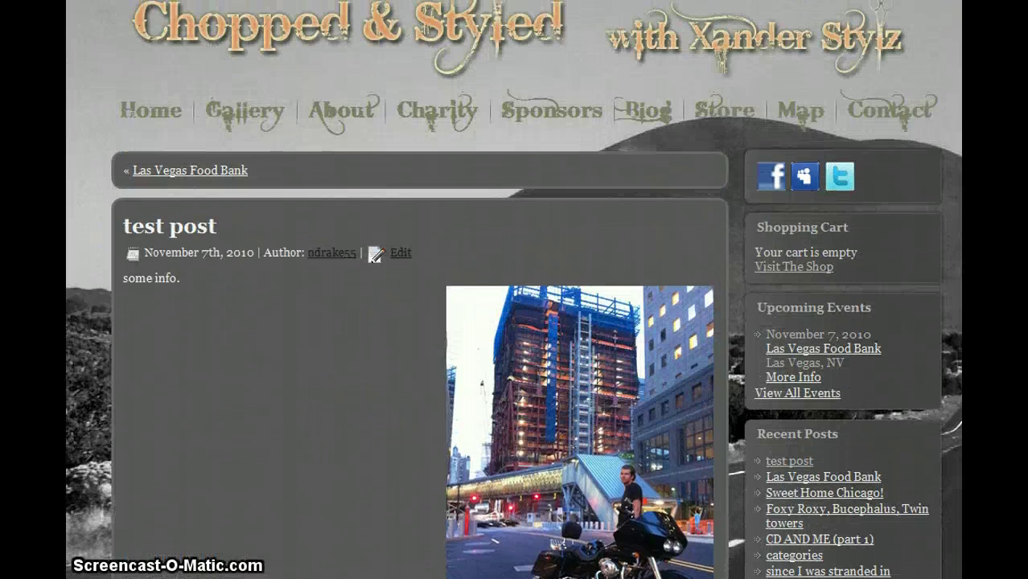
# - Reopen the test post for editing and examine its sections below the content, including Discussion, Author, Revisions and Google Maps
pyautogui.click(402, 252)
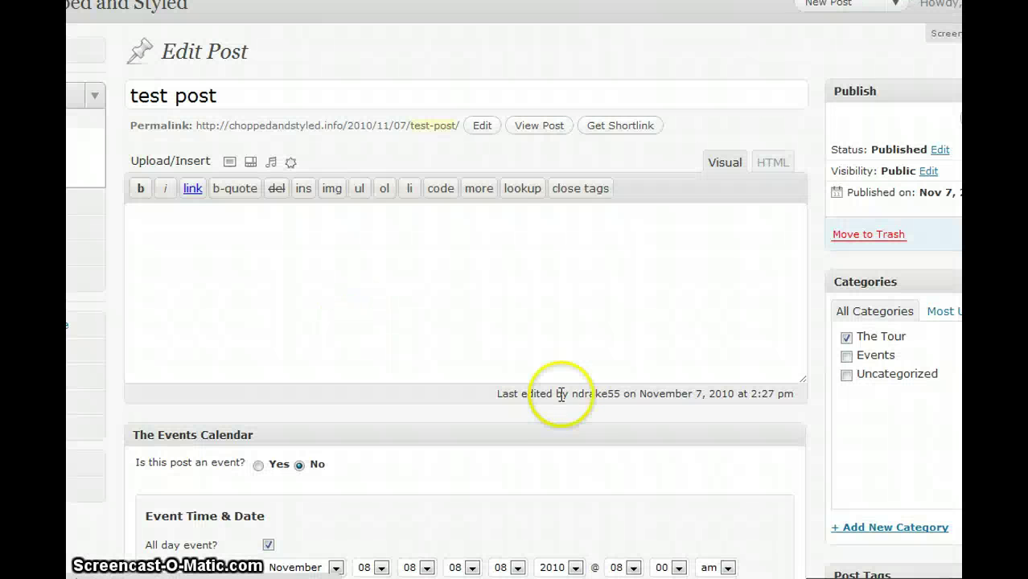
pyautogui.scroll(-5, 515, 290)
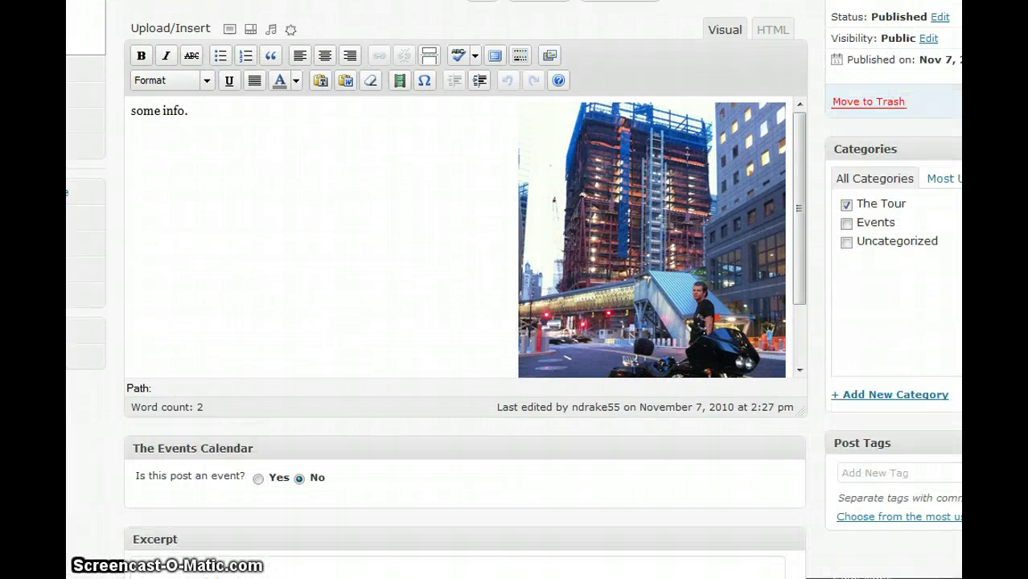
pyautogui.scroll(-3, 515, 289)
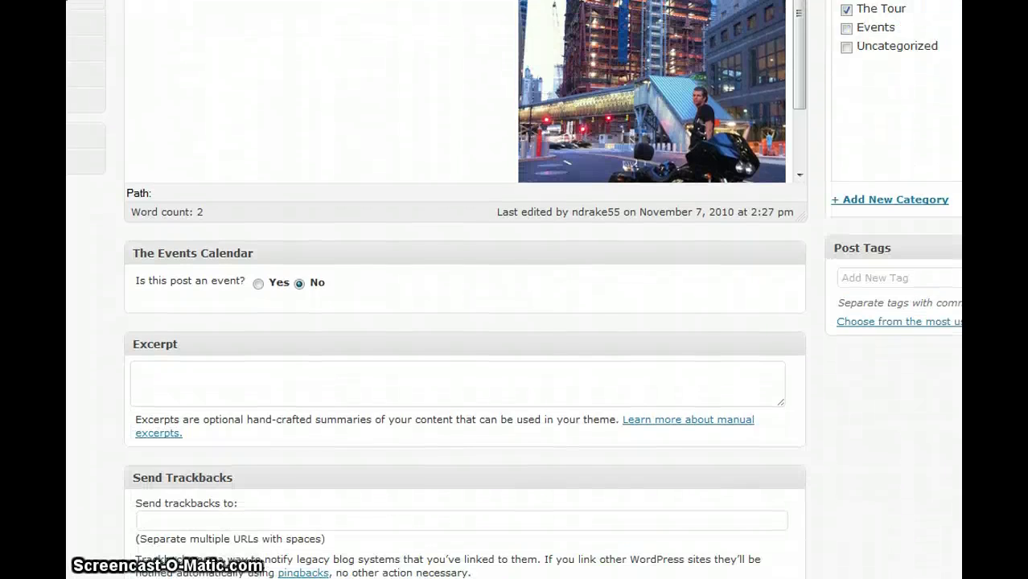
pyautogui.scroll(3, 515, 290)
pyautogui.scroll(-10, 515, 290)
pyautogui.scroll(-1, 515, 289)
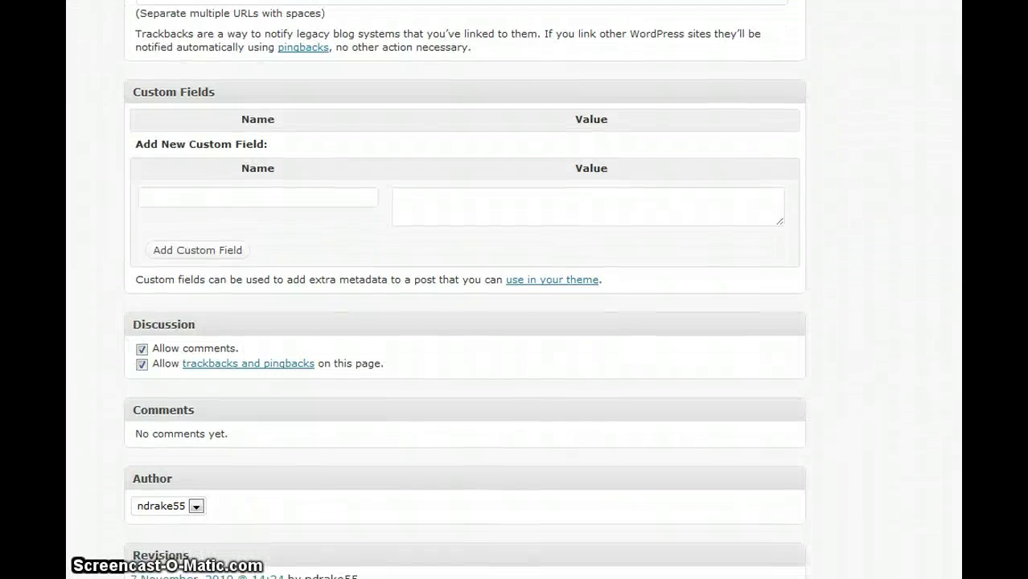
pyautogui.scroll(-2, 515, 289)
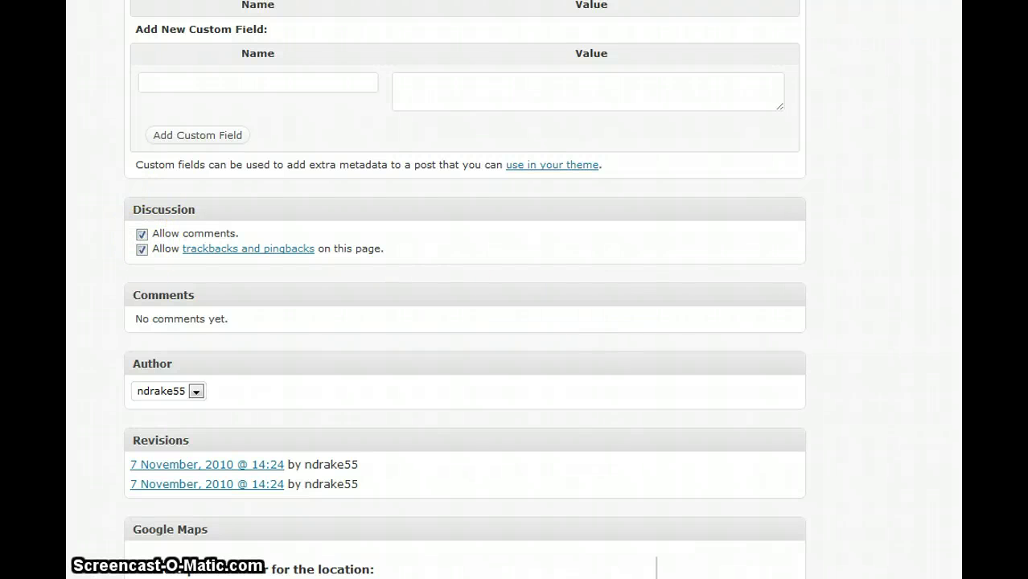
pyautogui.scroll(-3, 515, 290)
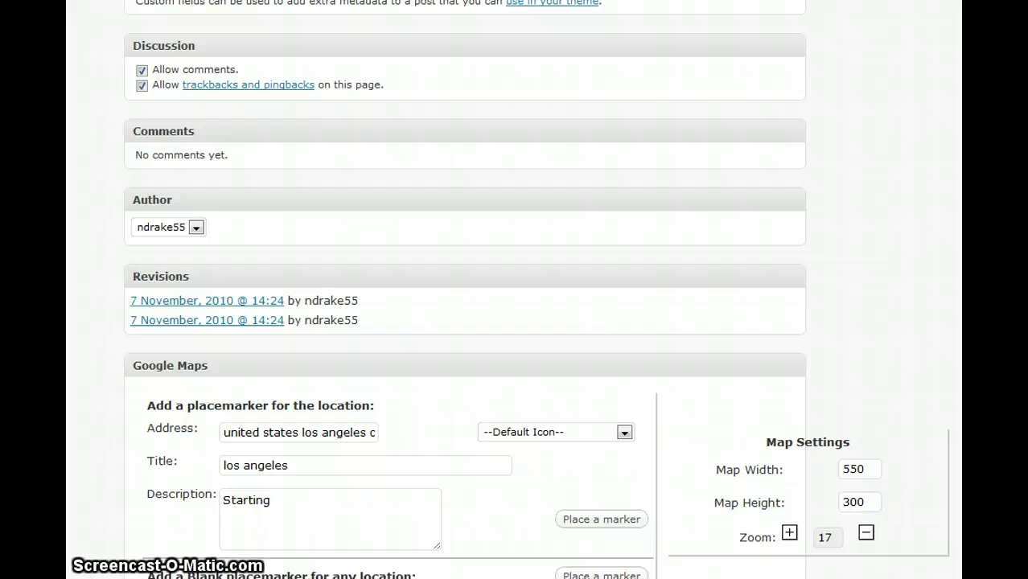
pyautogui.scroll(-1, 515, 289)
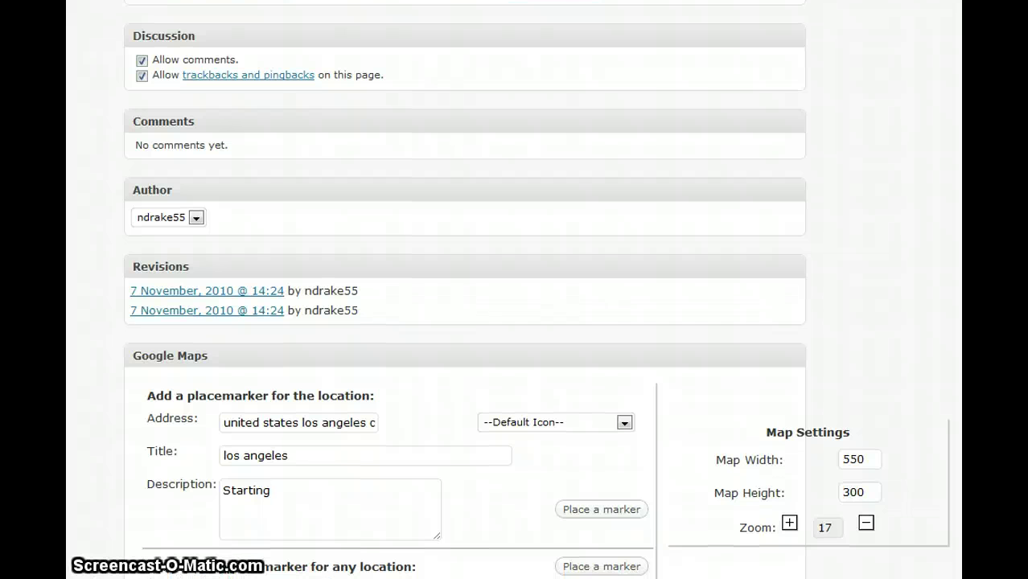
pyautogui.scroll(10, 515, 290)
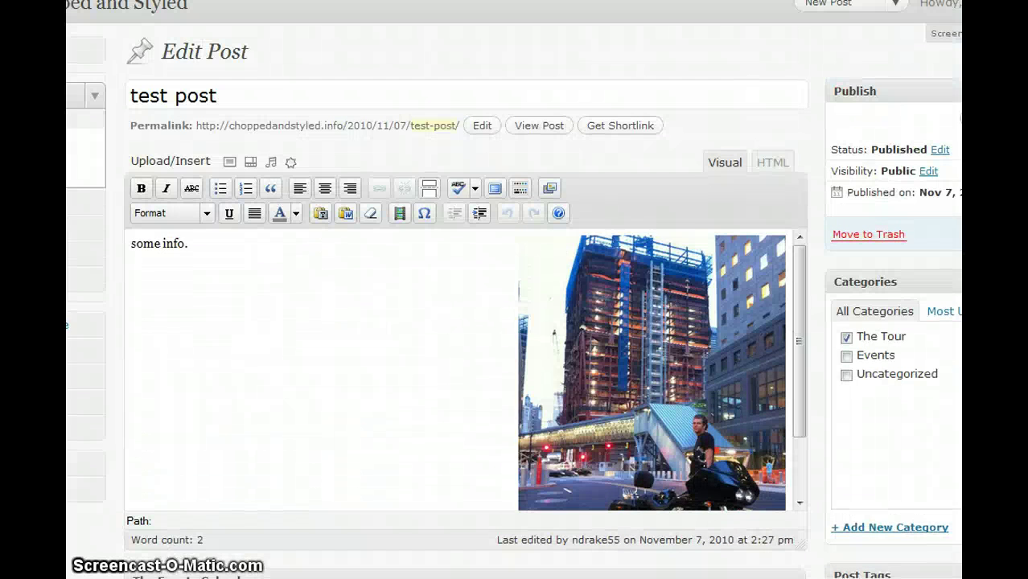
# - Delete the image from the post, add random filler text after "some info." and update the post
pyautogui.click(569, 370)
pyautogui.press('Delete')
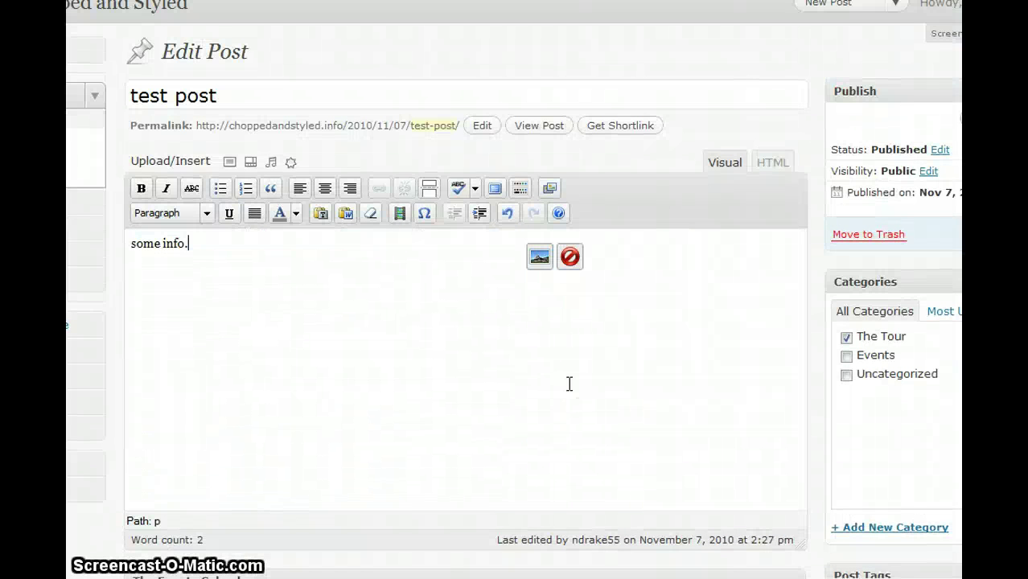
pyautogui.click(394, 343)
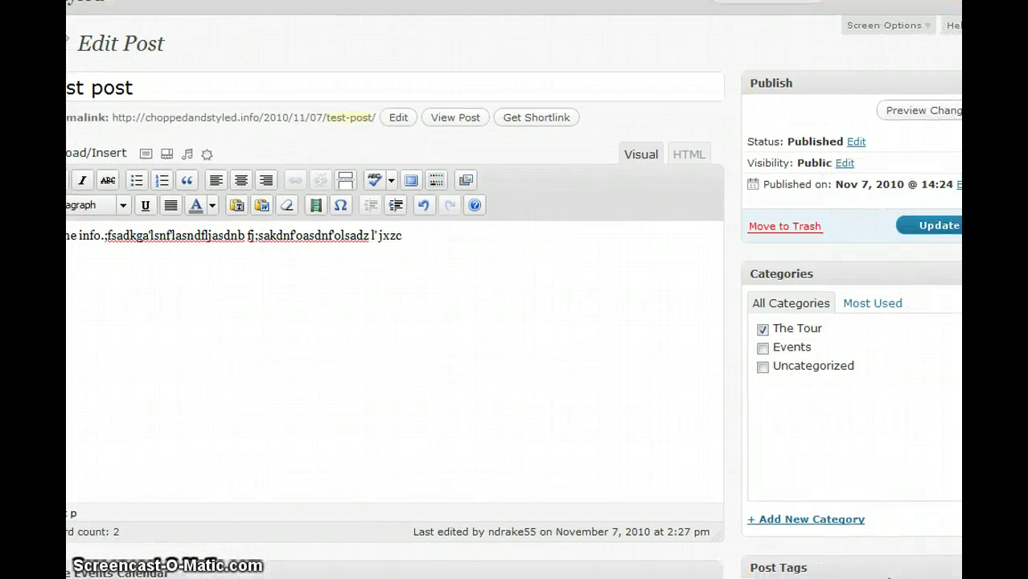
pyautogui.click(914, 230)
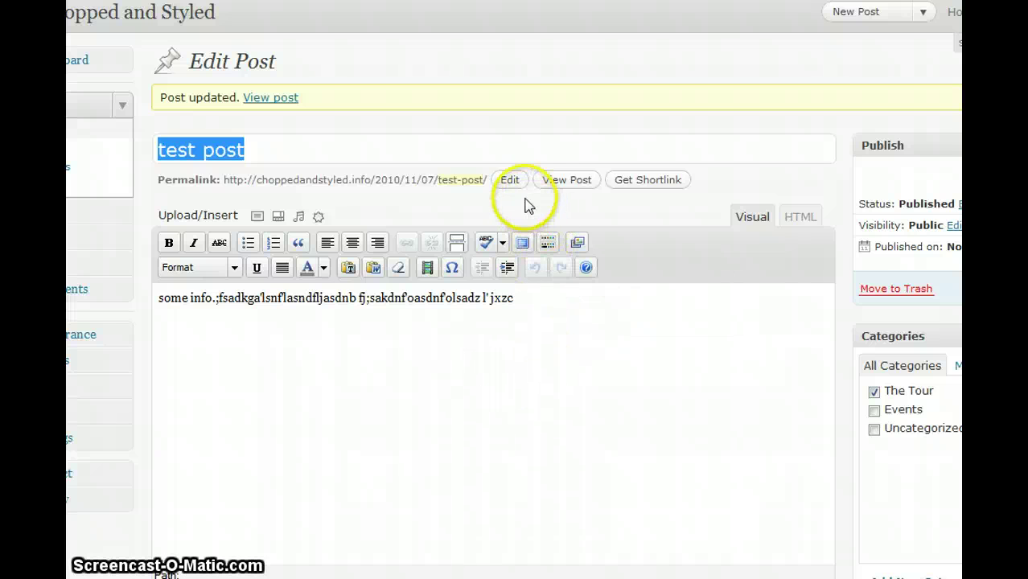
# - View the updated post on the site, return to editing it and request its more recent autosave
pyautogui.click(567, 181)
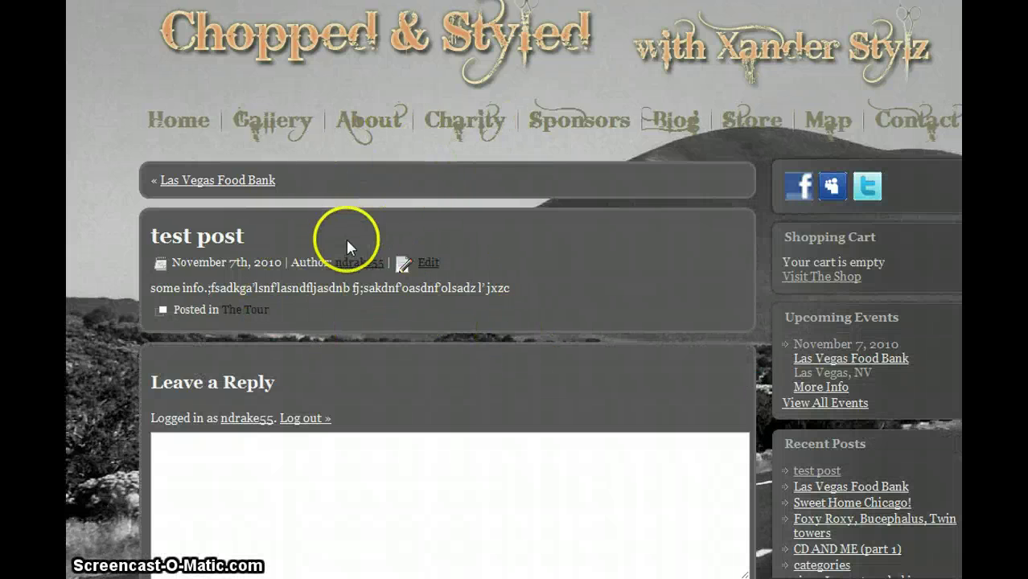
pyautogui.click(429, 267)
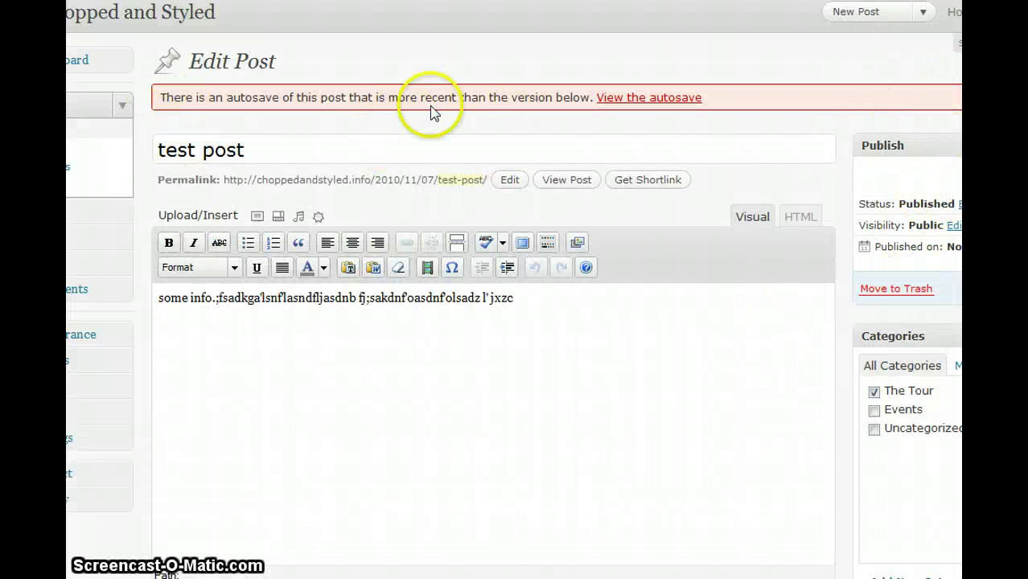
pyautogui.click(659, 100)
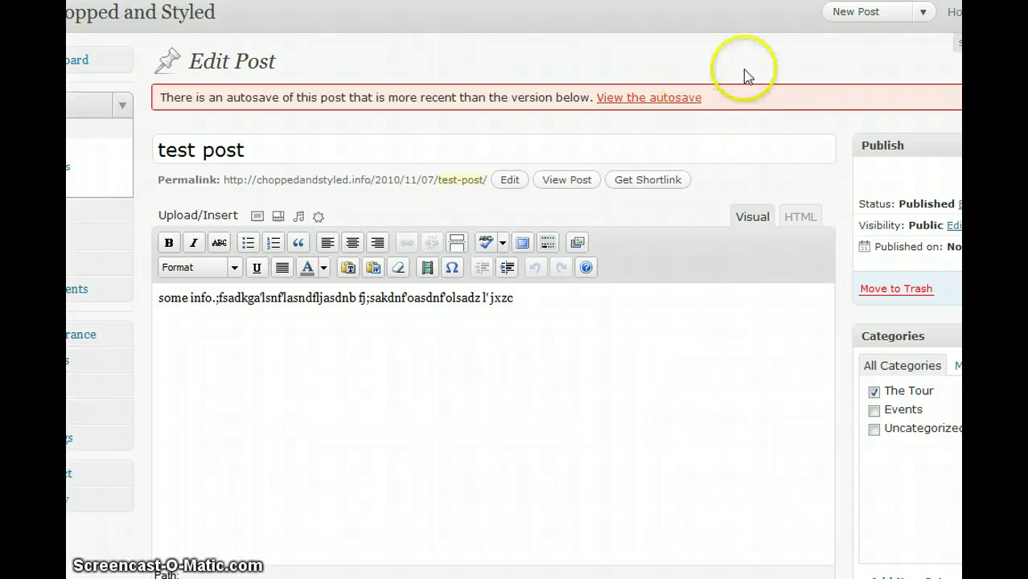
# - Open the post's revision from 7 November, 2010 @ 14:27 and examine the image code in its content
pyautogui.scroll(-10, 492, 321)
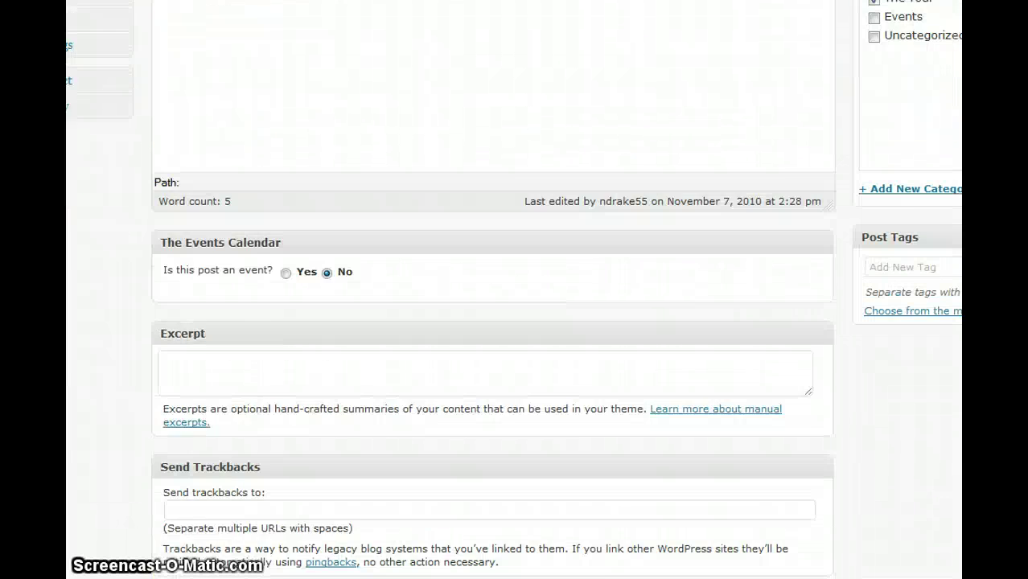
pyautogui.scroll(-5, 458, 290)
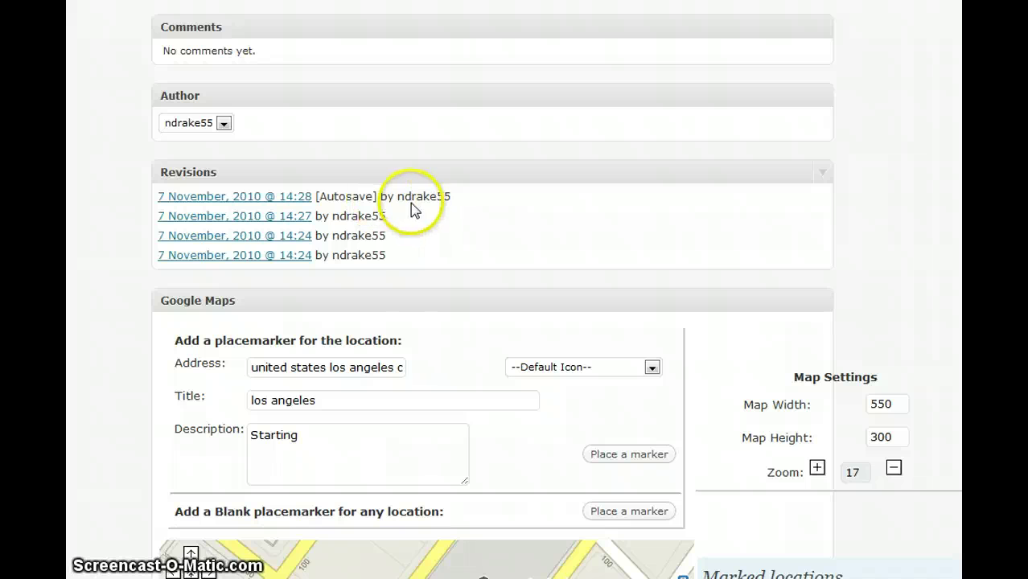
pyautogui.click(229, 216)
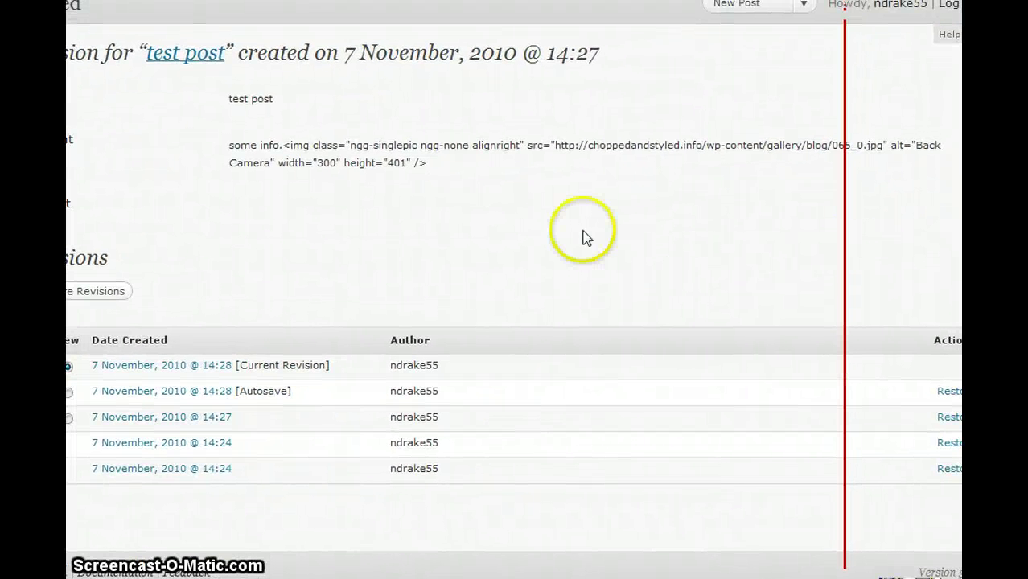
pyautogui.click(347, 161)
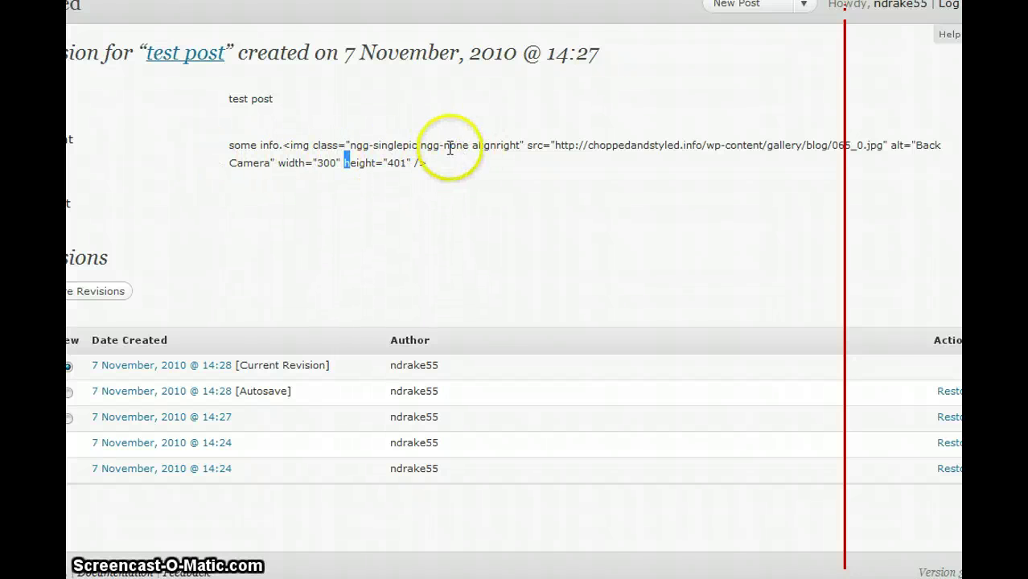
pyautogui.moveTo(430, 163); pyautogui.dragTo(221, 155)
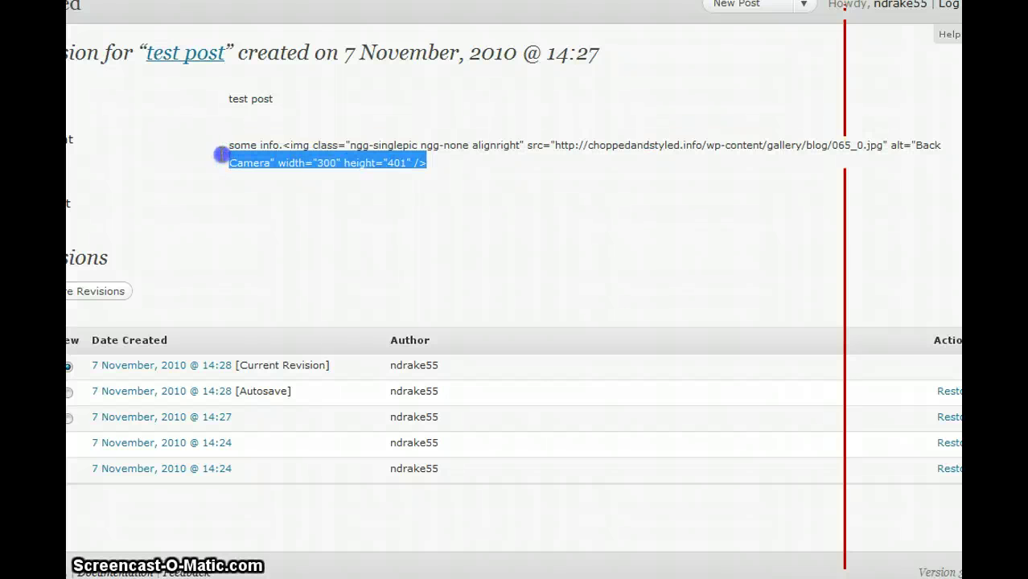
pyautogui.click(527, 197)
pyautogui.moveTo(426, 162); pyautogui.dragTo(335, 147)
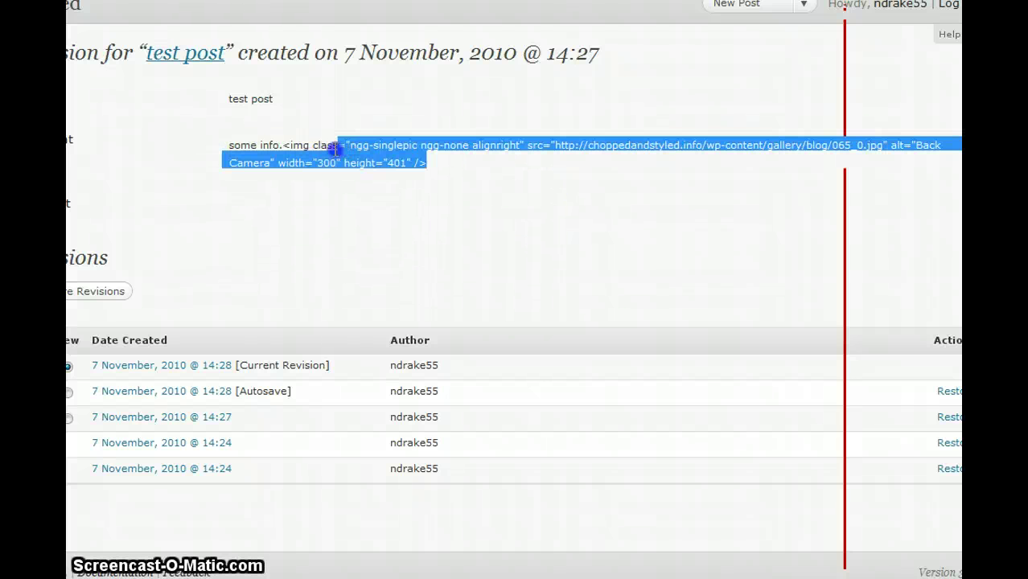
pyautogui.click(345, 317)
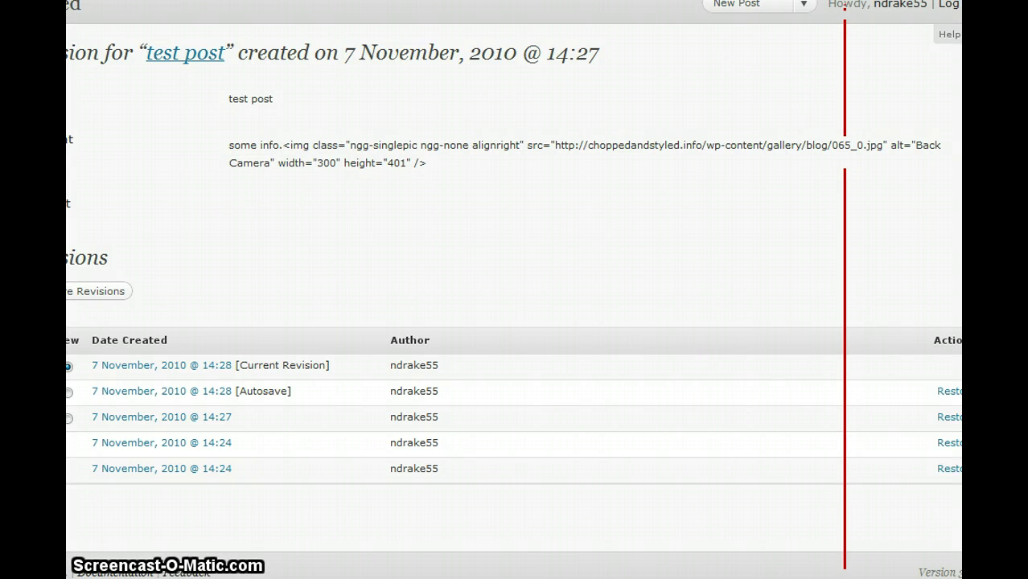
# - Restore the post to the 7 November, 2010 @ 14:27 revision and review the restored content
pyautogui.click(955, 425)
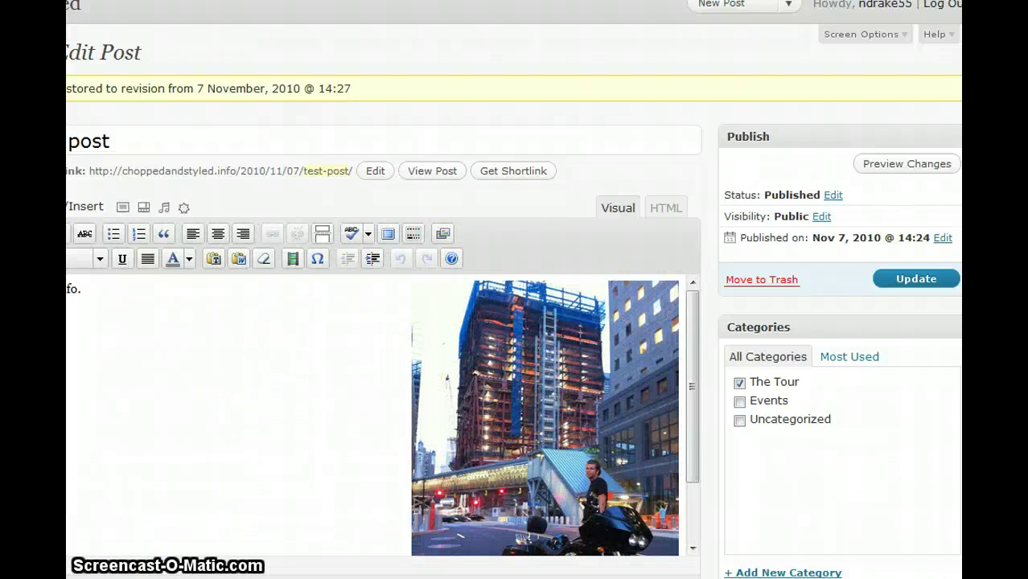
pyautogui.scroll(-4, 611, 41)
pyautogui.scroll(4, 611, 41)
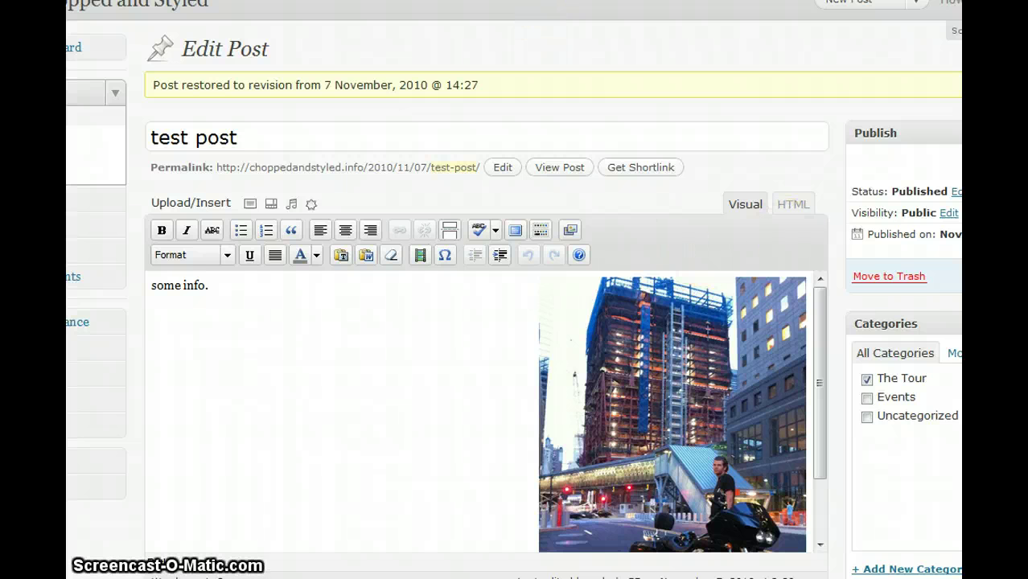
pyautogui.scroll(-5, 483, 322)
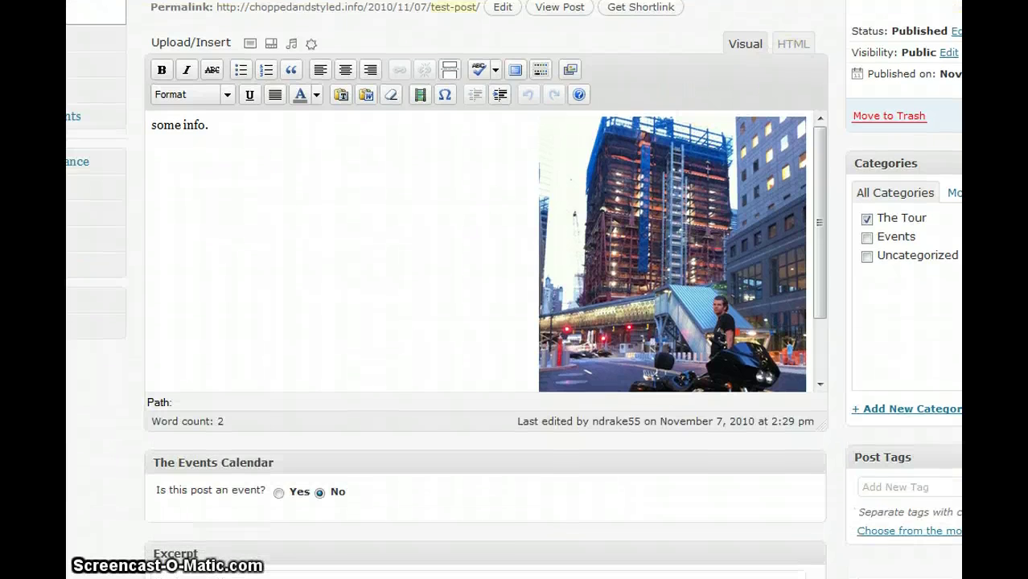
pyautogui.scroll(5, 483, 322)
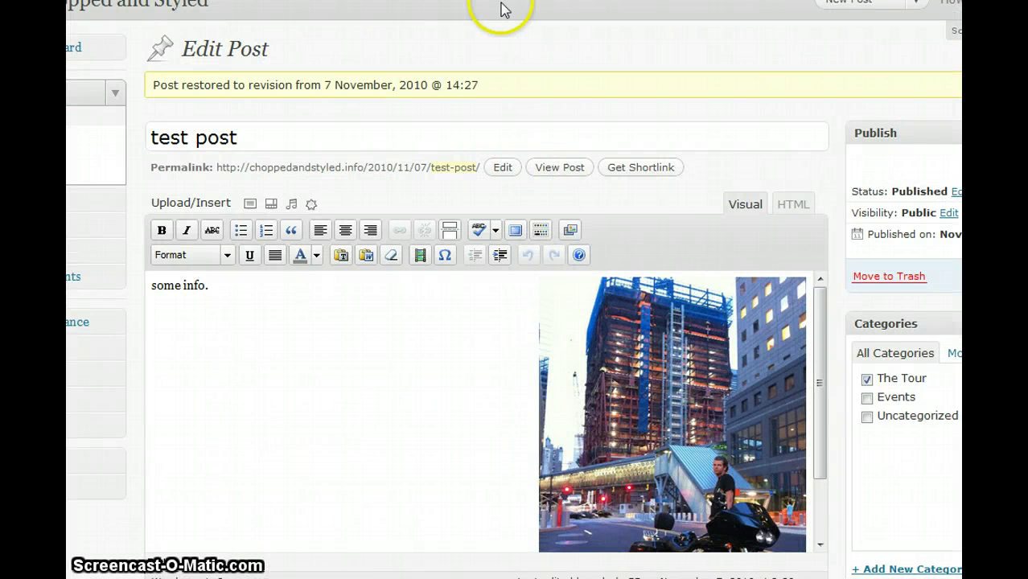
# - Search the web for "iphone wordpress" and open the WordPress for iOS site to view its page and address
pyautogui.scroll(1, 514, 322)
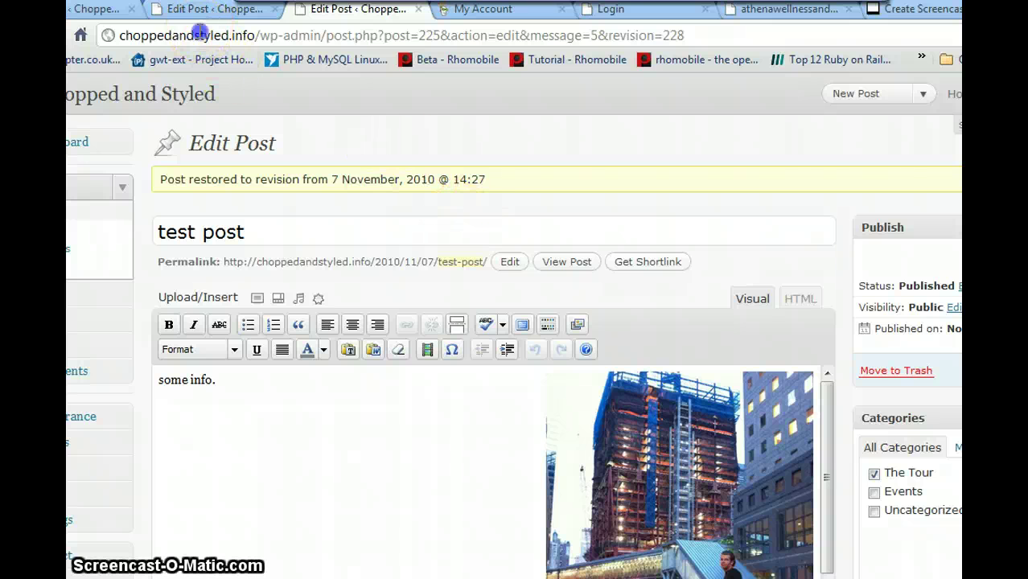
pyautogui.click(201, 34)
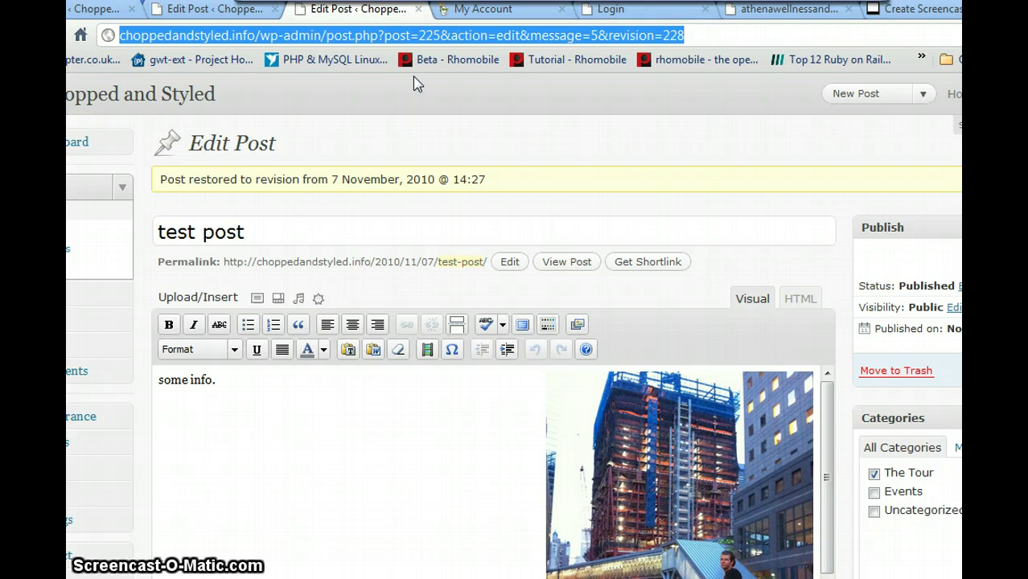
pyautogui.write('i')
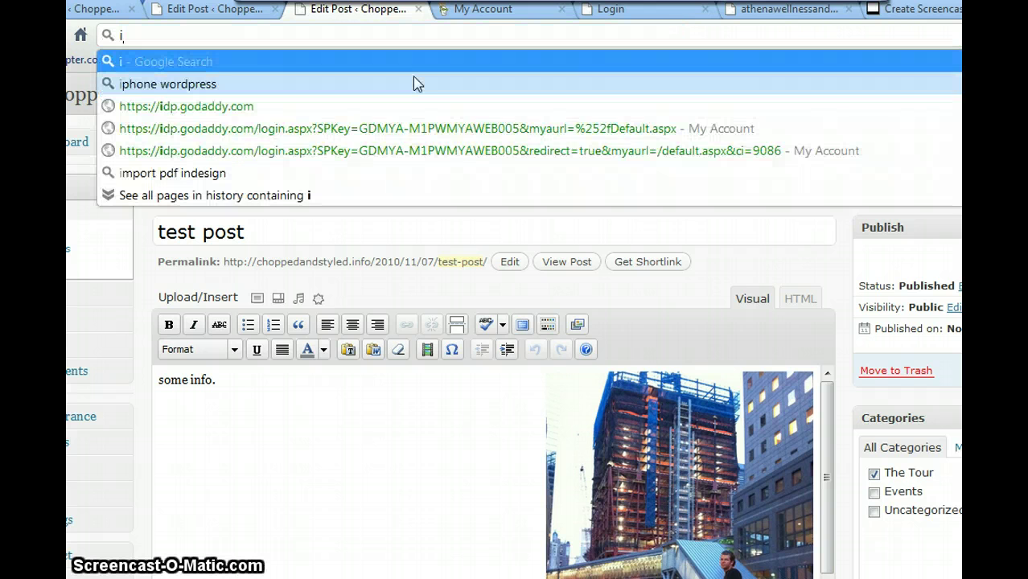
pyautogui.write('phone')
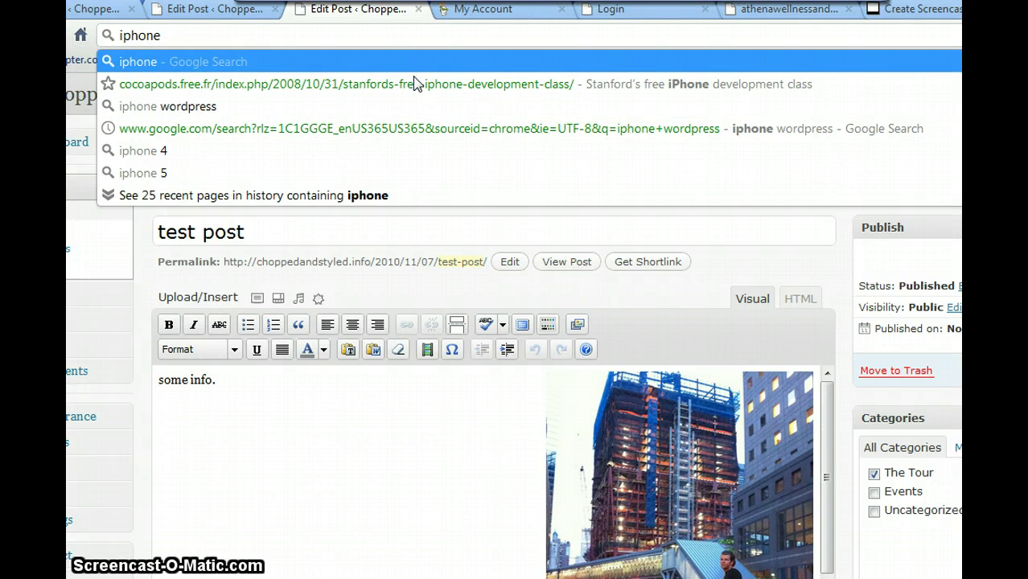
pyautogui.write(' wordpress')
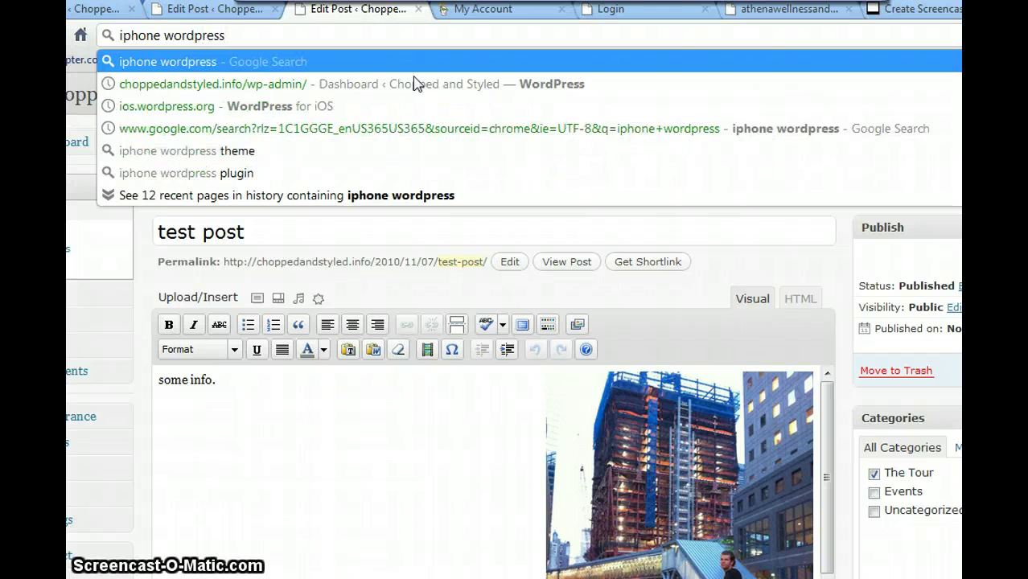
pyautogui.press('Return')
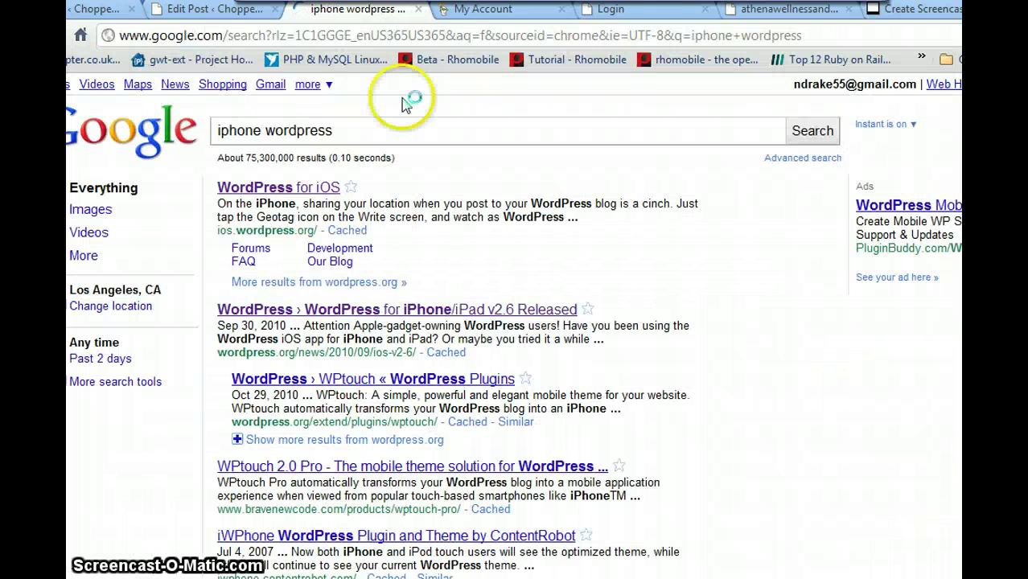
pyautogui.click(274, 189)
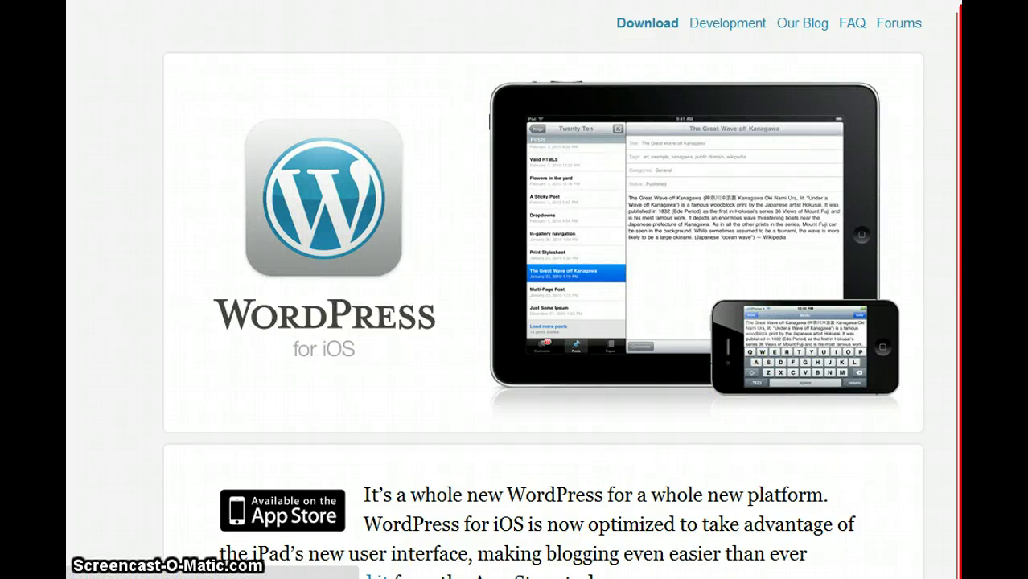
pyautogui.scroll(1, 560, 289)
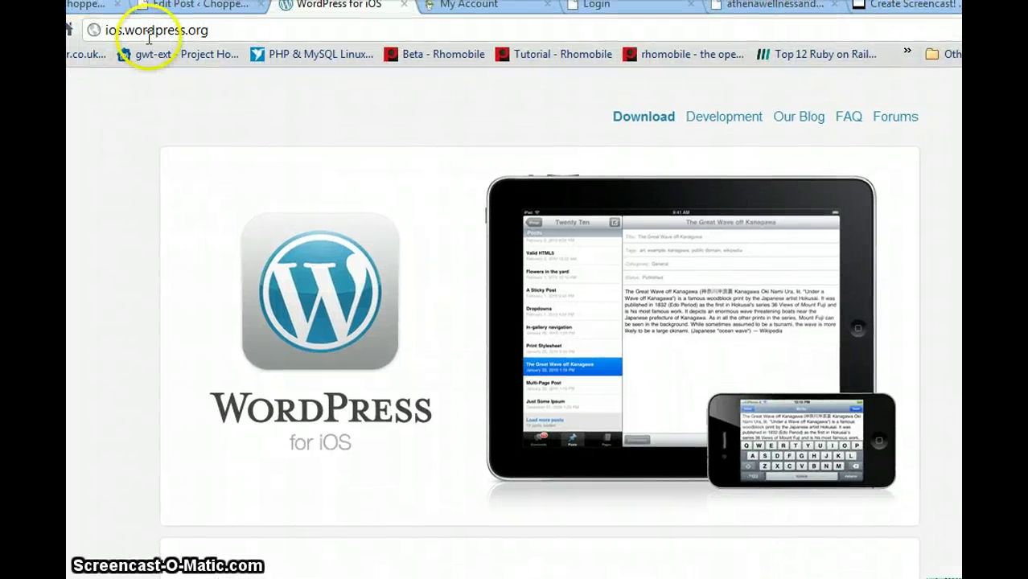
# - Search the web for "adradoid wordpress" and open the WordPress for Android site
pyautogui.click(157, 6)
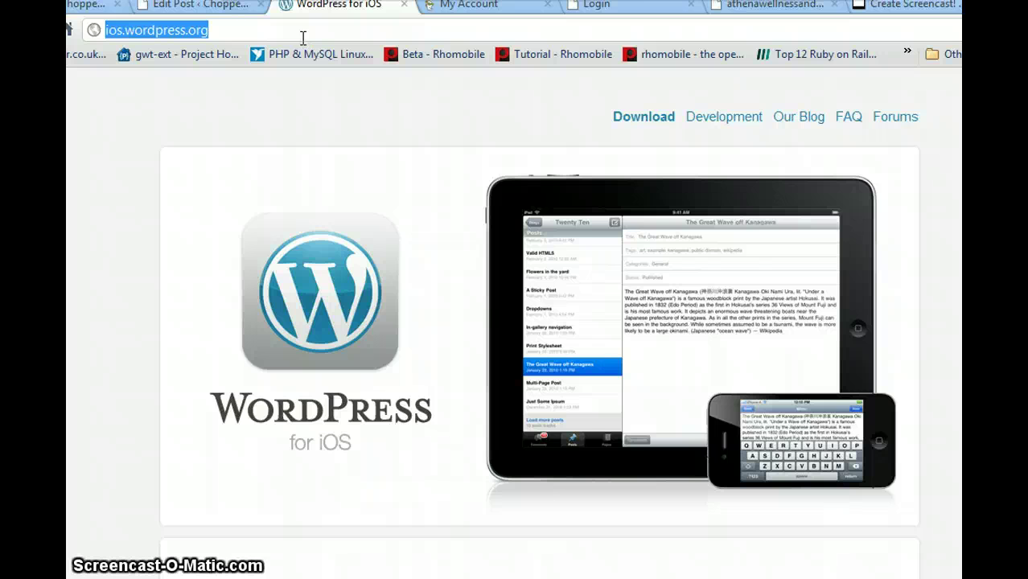
pyautogui.write('ad')
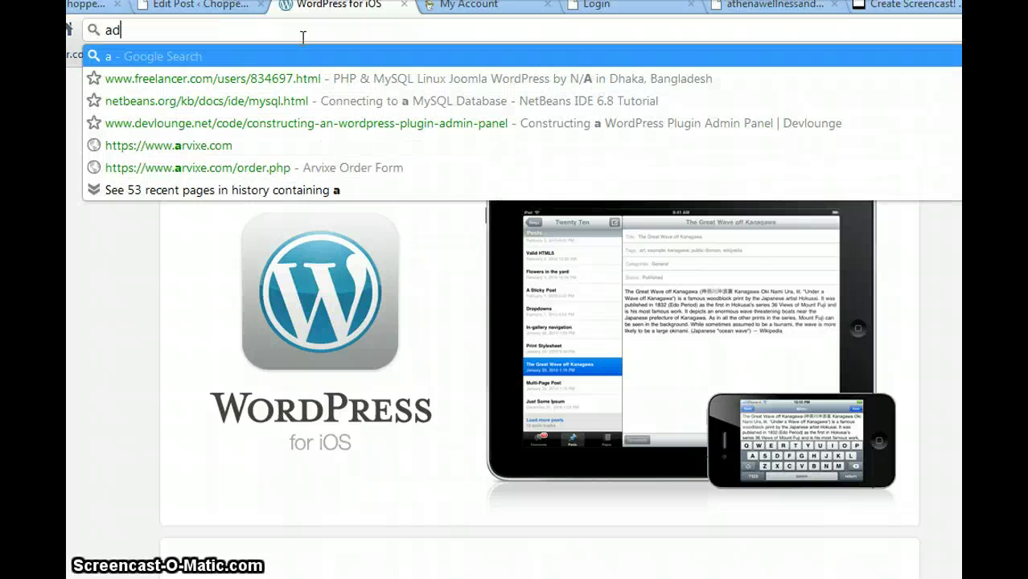
pyautogui.write('radoid')
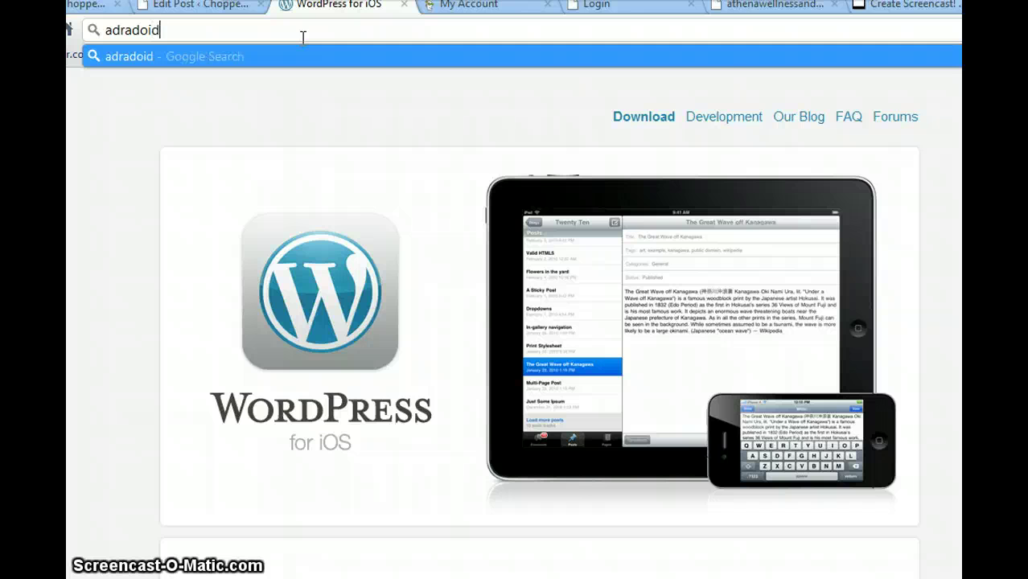
pyautogui.write(' wordp')
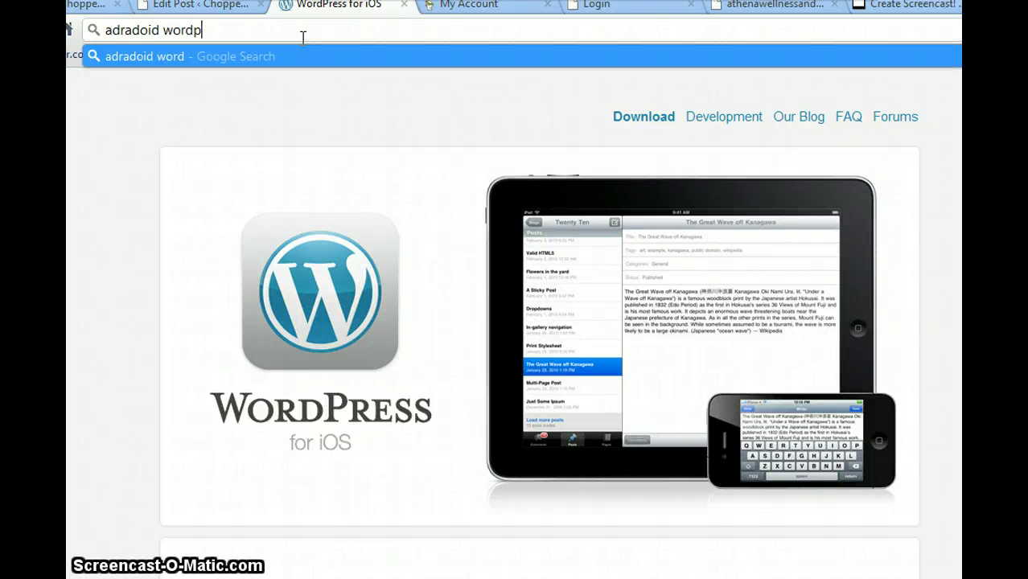
pyautogui.write('ress')
pyautogui.press('Return')
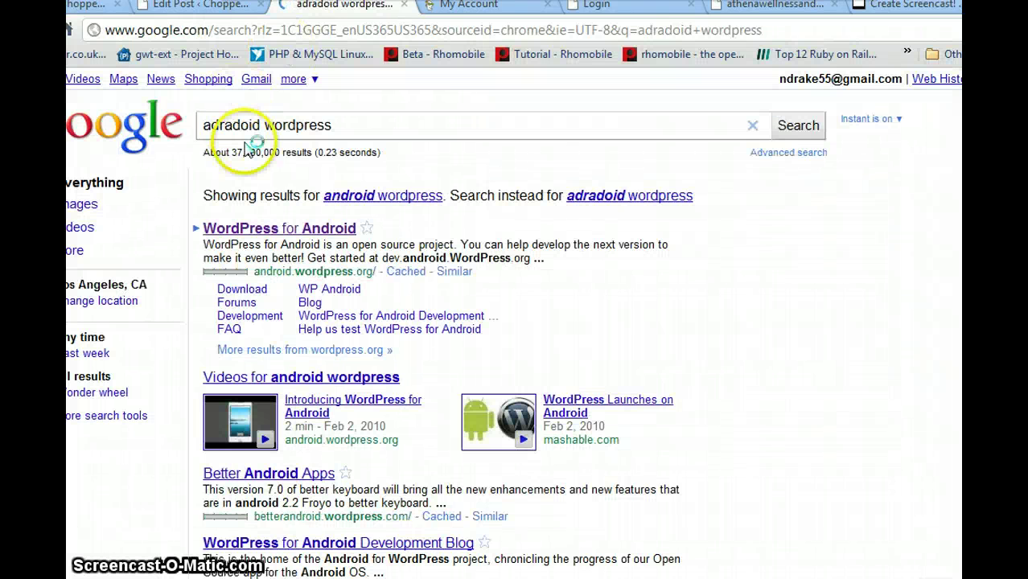
pyautogui.click(489, 306)
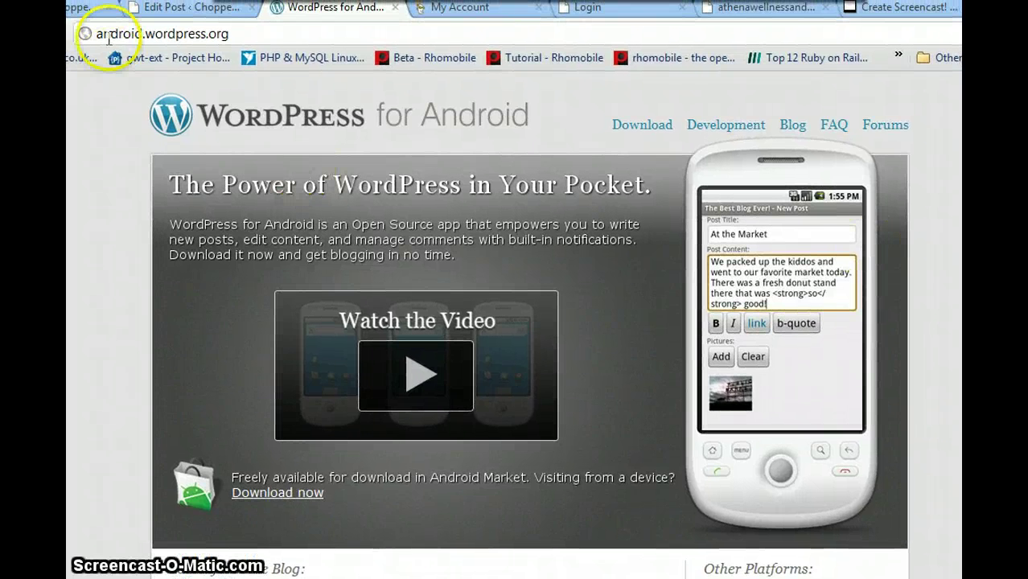
# - Return to the blog's administration pages, open the list of all posts and move "test post" to the trash
pyautogui.click(165, 8)
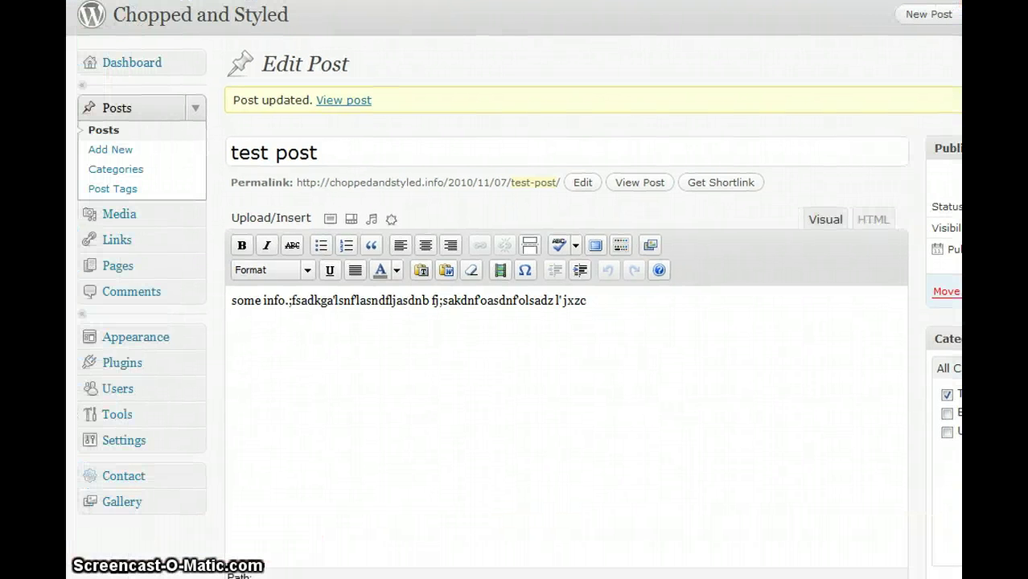
pyautogui.click(117, 111)
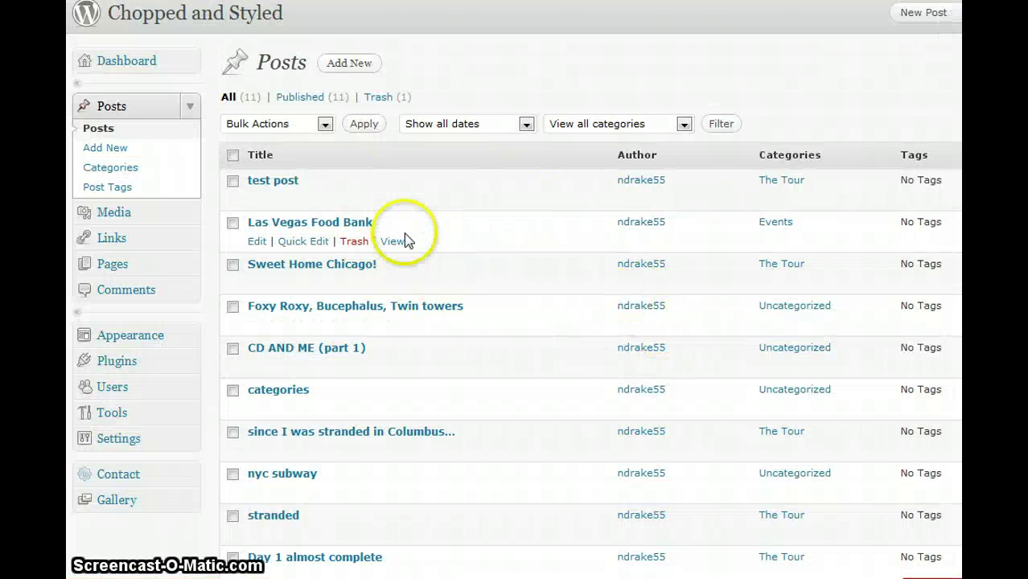
pyautogui.click(353, 201)
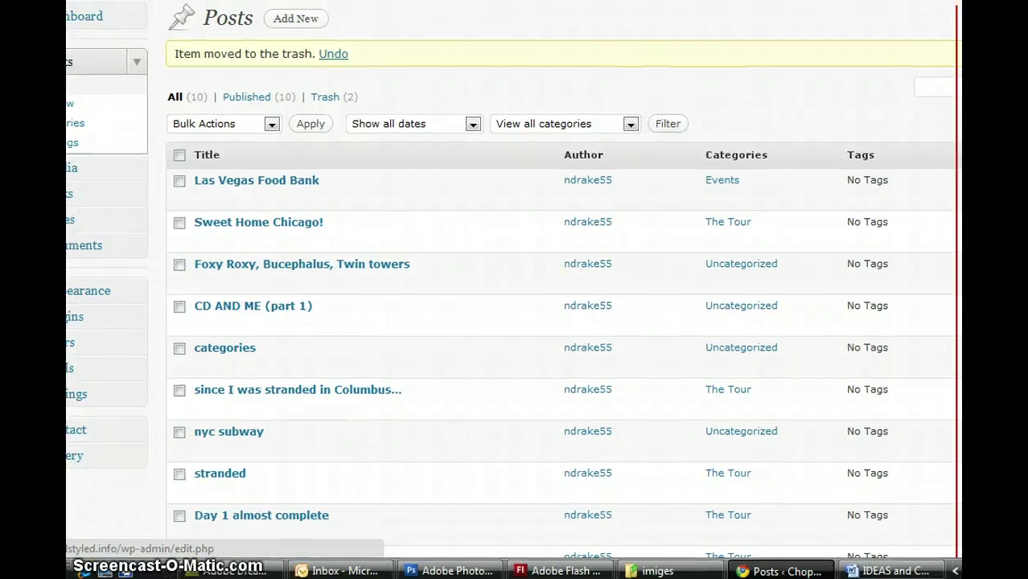
pyautogui.click(704, 107)
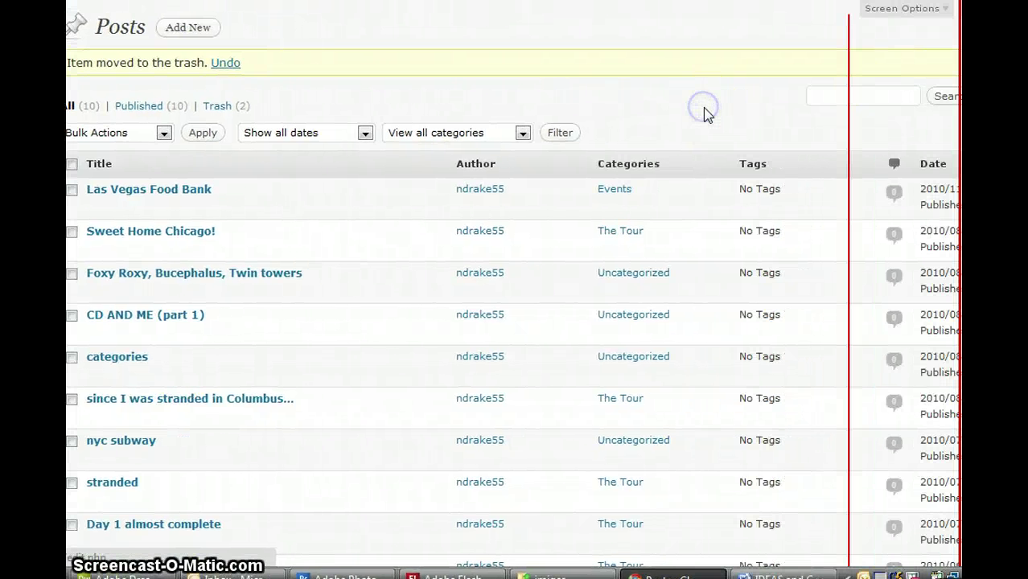